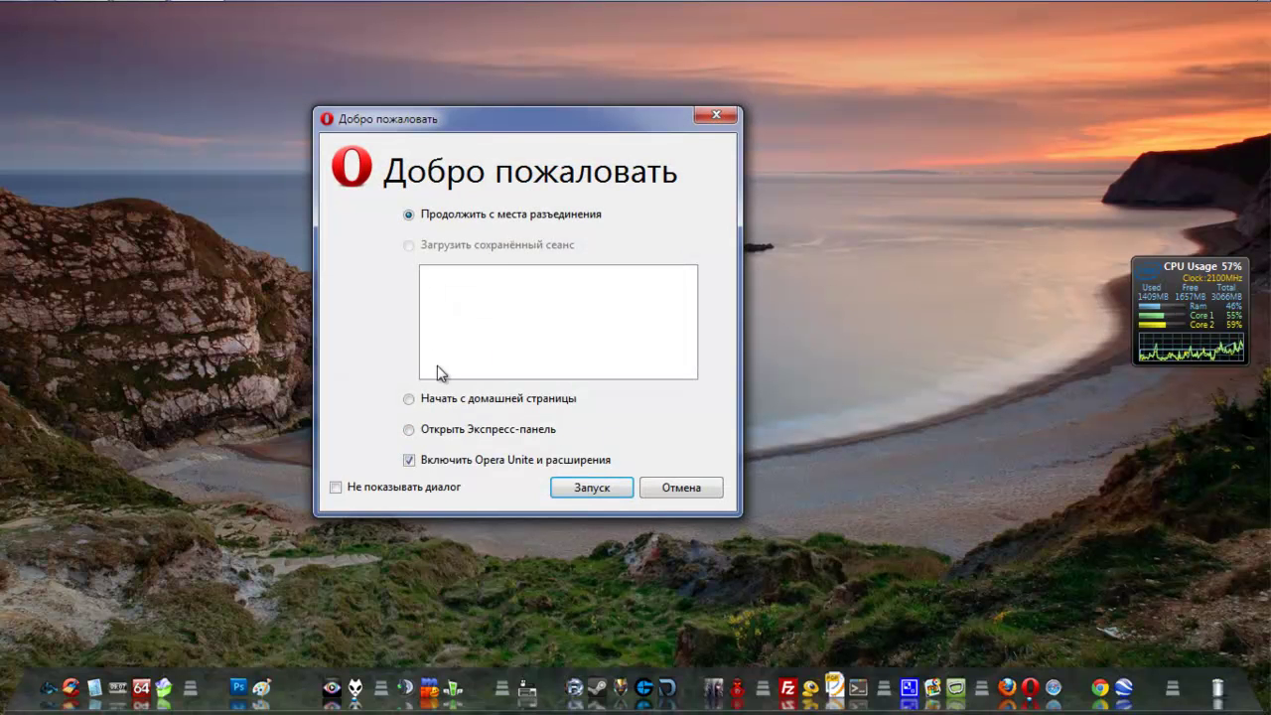
- Start Opera from its welcome dialog and close the Yandex tab to reveal the Express Panel
{"action": "left_click", "coordinate": [590, 488]}
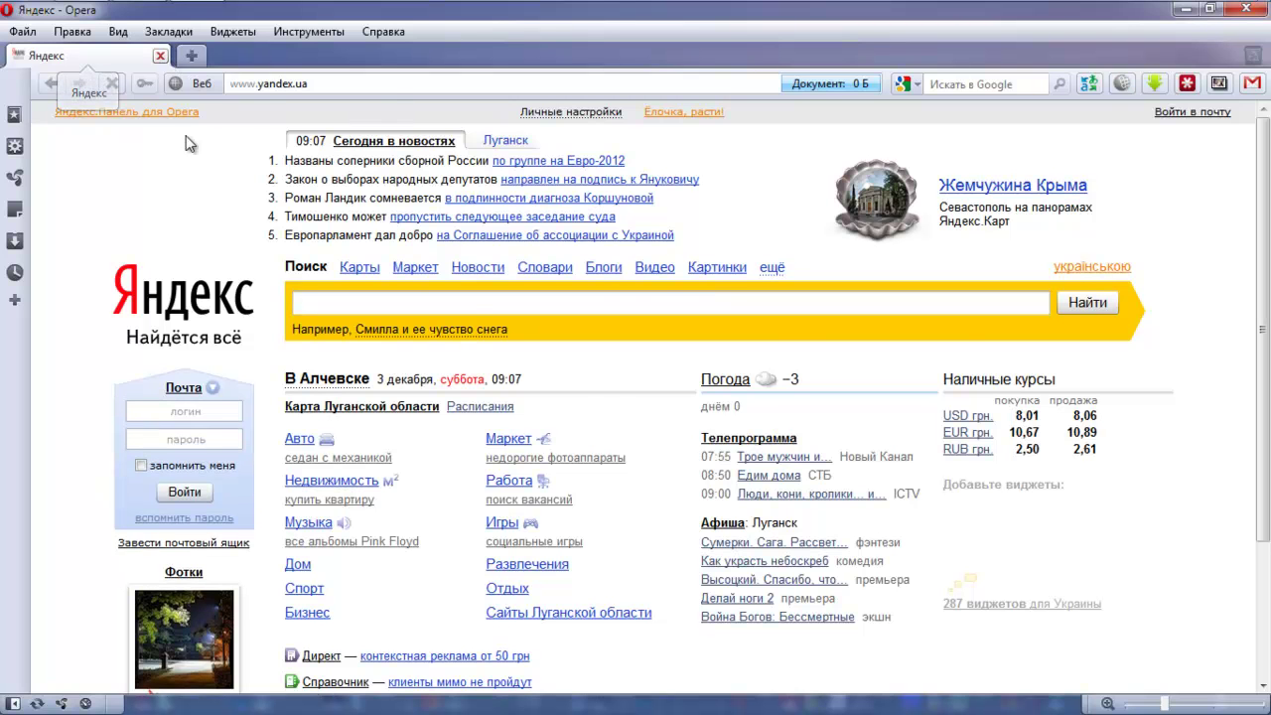
{"action": "key", "text": "ctrl+w"}
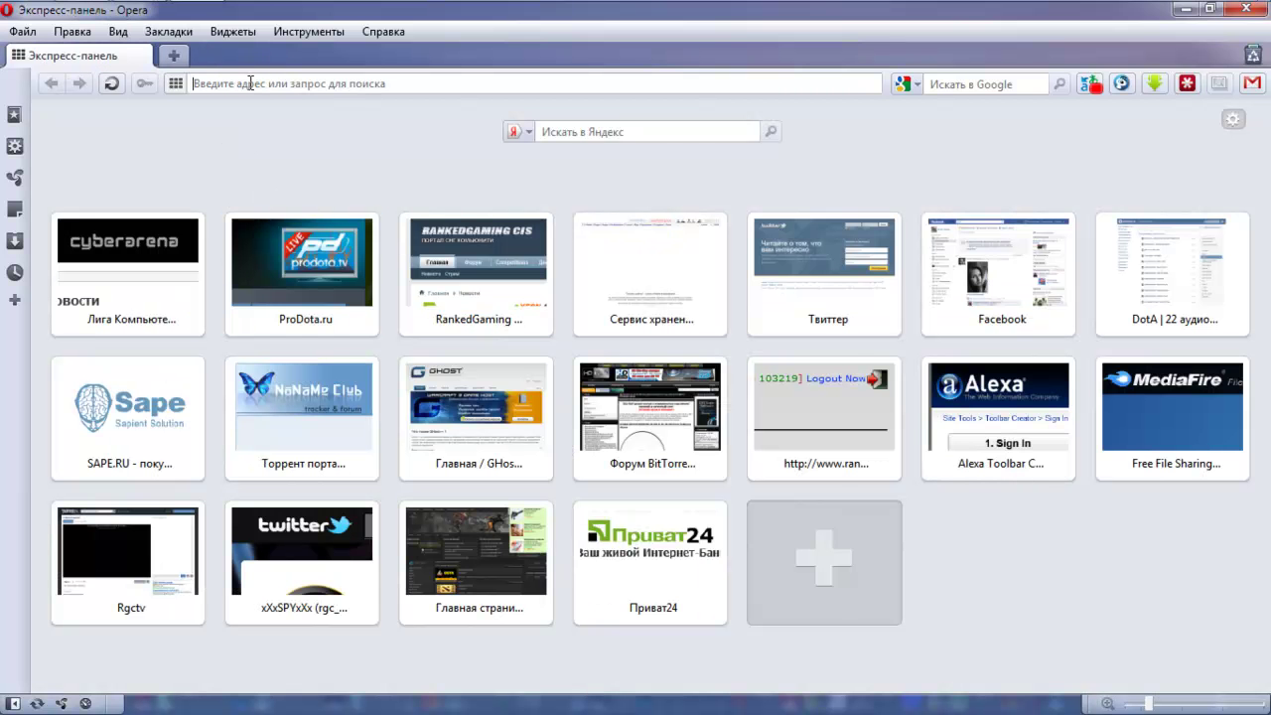
- Go to rankedgaming.ru and open the RGC Reload 4.6.0 thread on its forum
{"action": "type", "text": "rankedgaming.ru"}
{"action": "key", "text": "Return"}
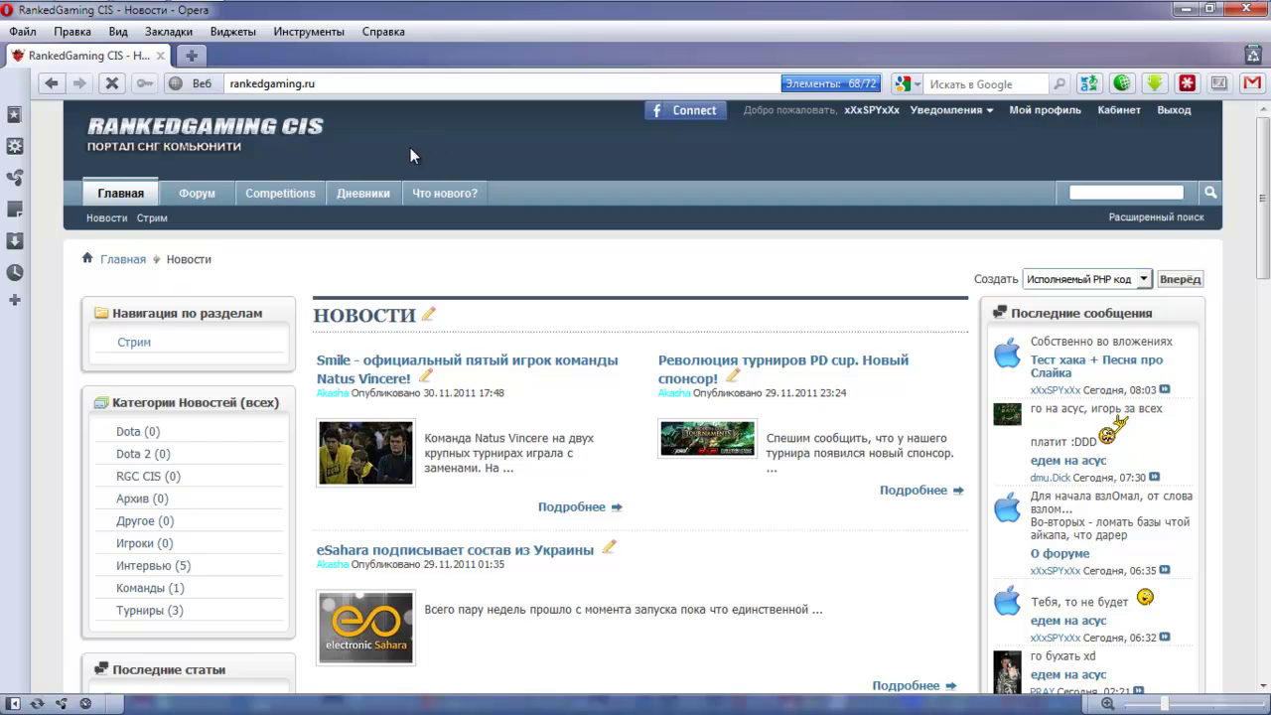
{"action": "left_click", "coordinate": [207, 200]}
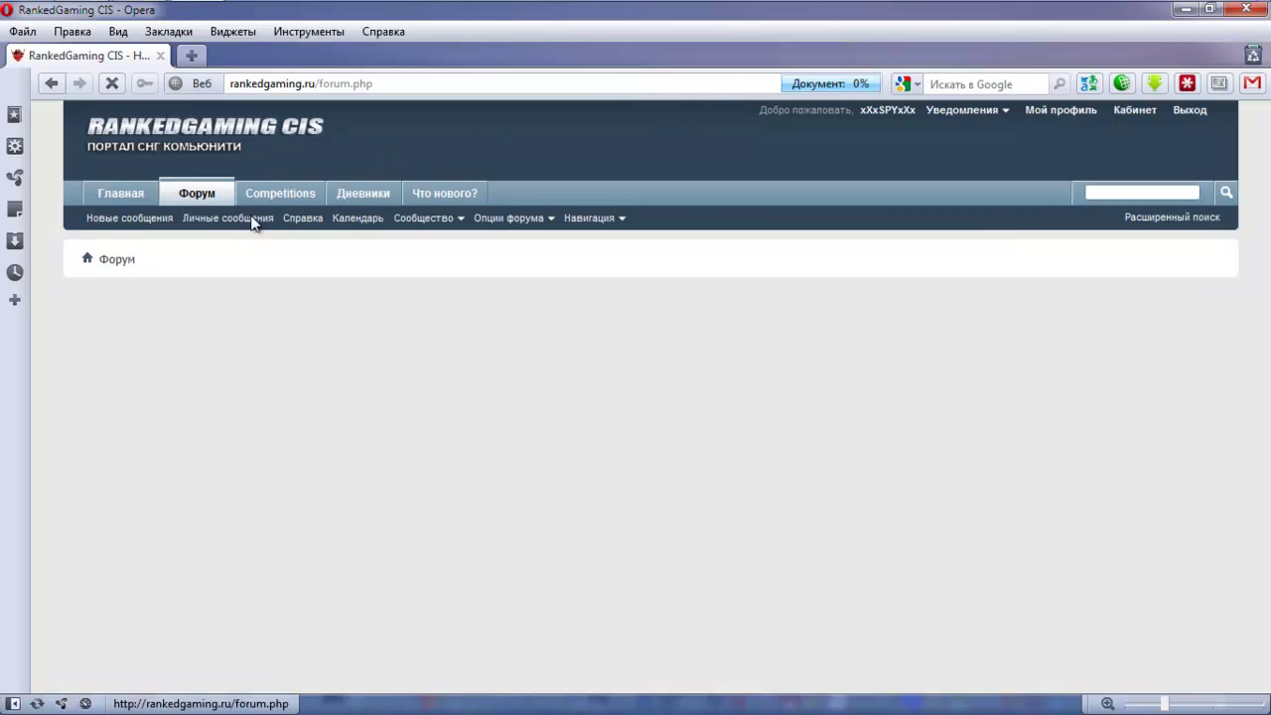
{"action": "scroll", "coordinate": [313, 228], "scroll_direction": "down", "scroll_amount": 5}
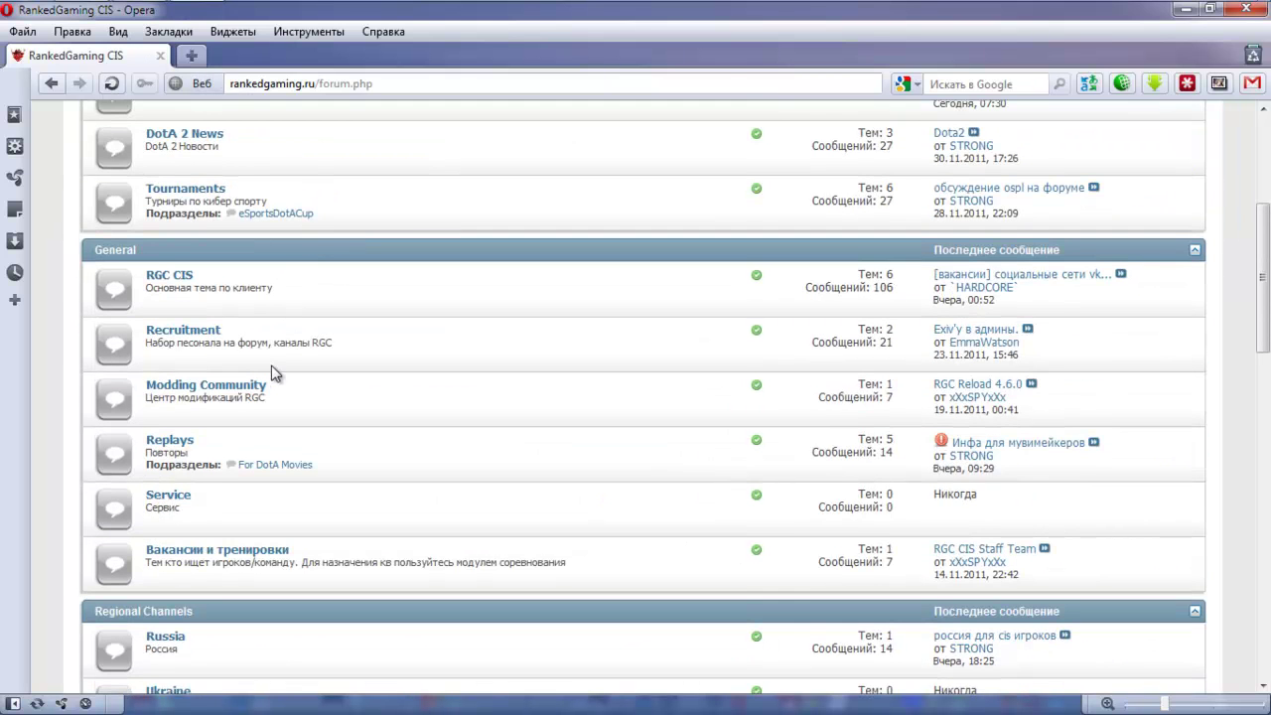
{"action": "left_click", "coordinate": [945, 392]}
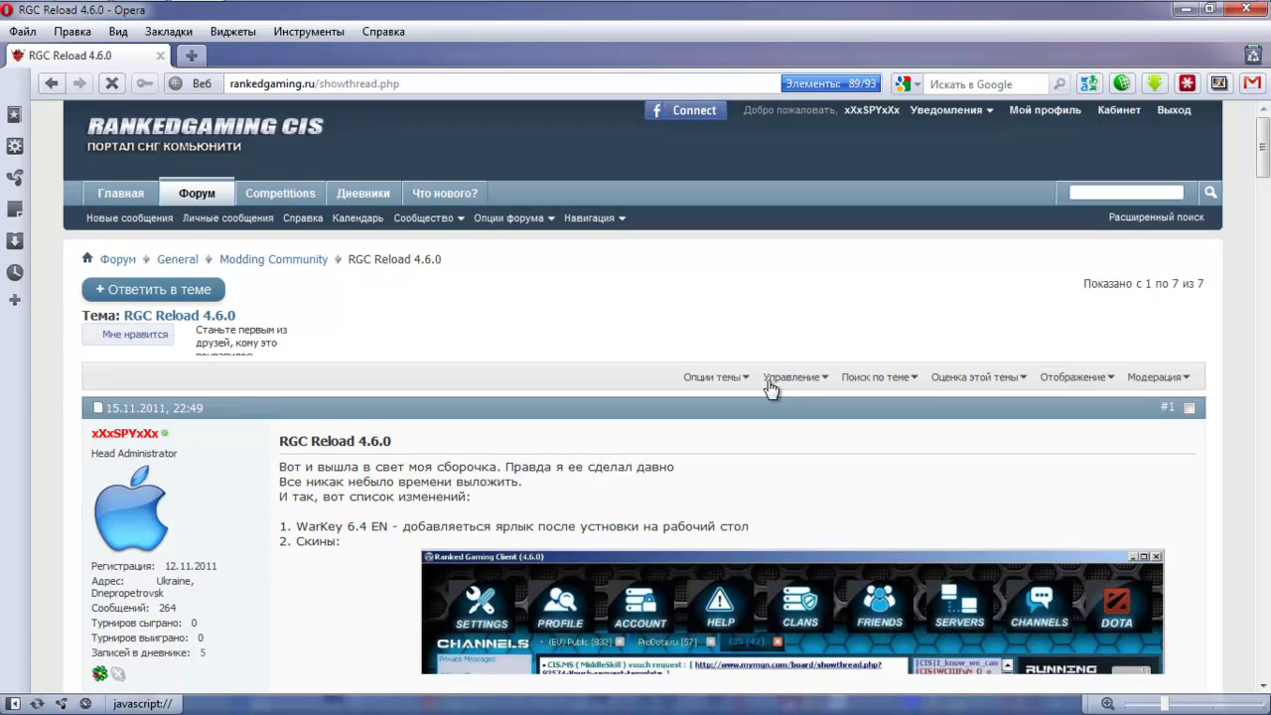
- Scroll through the RGC Reload 4.6.0 thread to view the client screenshots
{"action": "scroll", "coordinate": [772, 378], "scroll_direction": "down", "scroll_amount": 3}
{"action": "left_click_drag", "start_coordinate": [277, 227], "coordinate": [402, 226]}
{"action": "scroll", "coordinate": [417, 229], "scroll_direction": "down", "scroll_amount": 3}
{"action": "scroll", "coordinate": [418, 226], "scroll_direction": "down", "scroll_amount": 10}
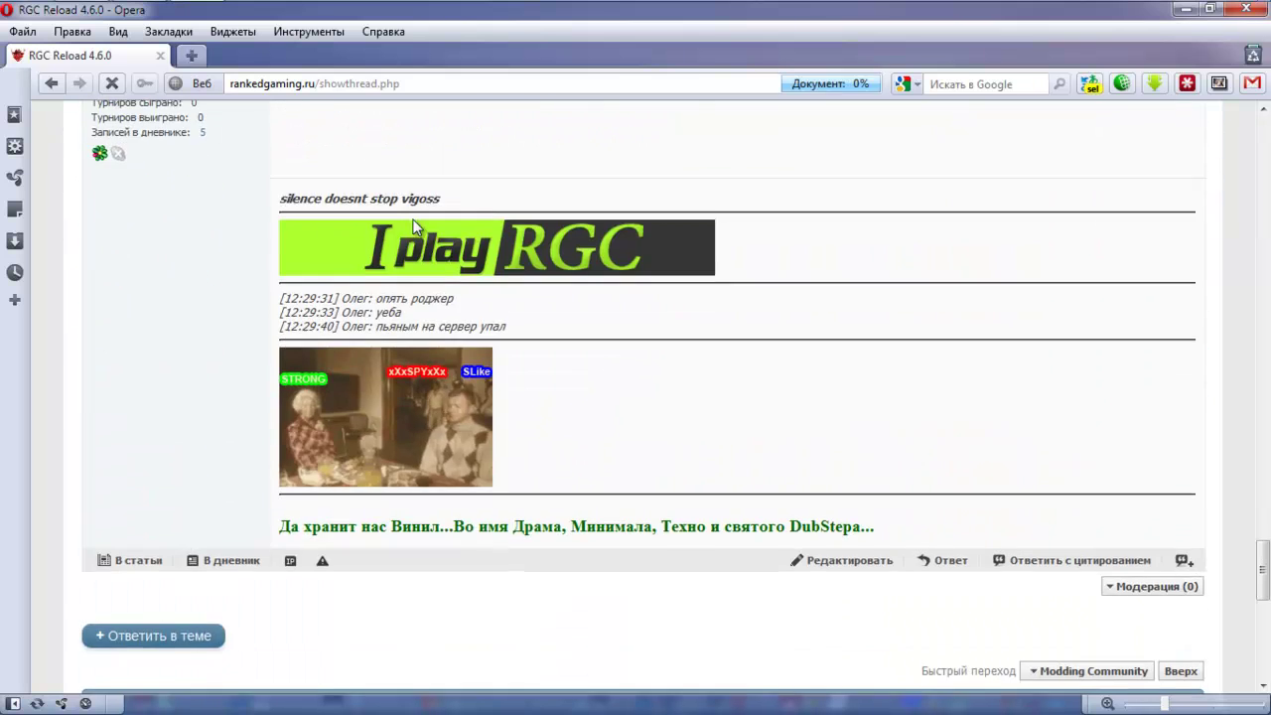
{"action": "scroll", "coordinate": [412, 228], "scroll_direction": "up", "scroll_amount": 5}
{"action": "scroll", "coordinate": [412, 227], "scroll_direction": "up", "scroll_amount": 15}
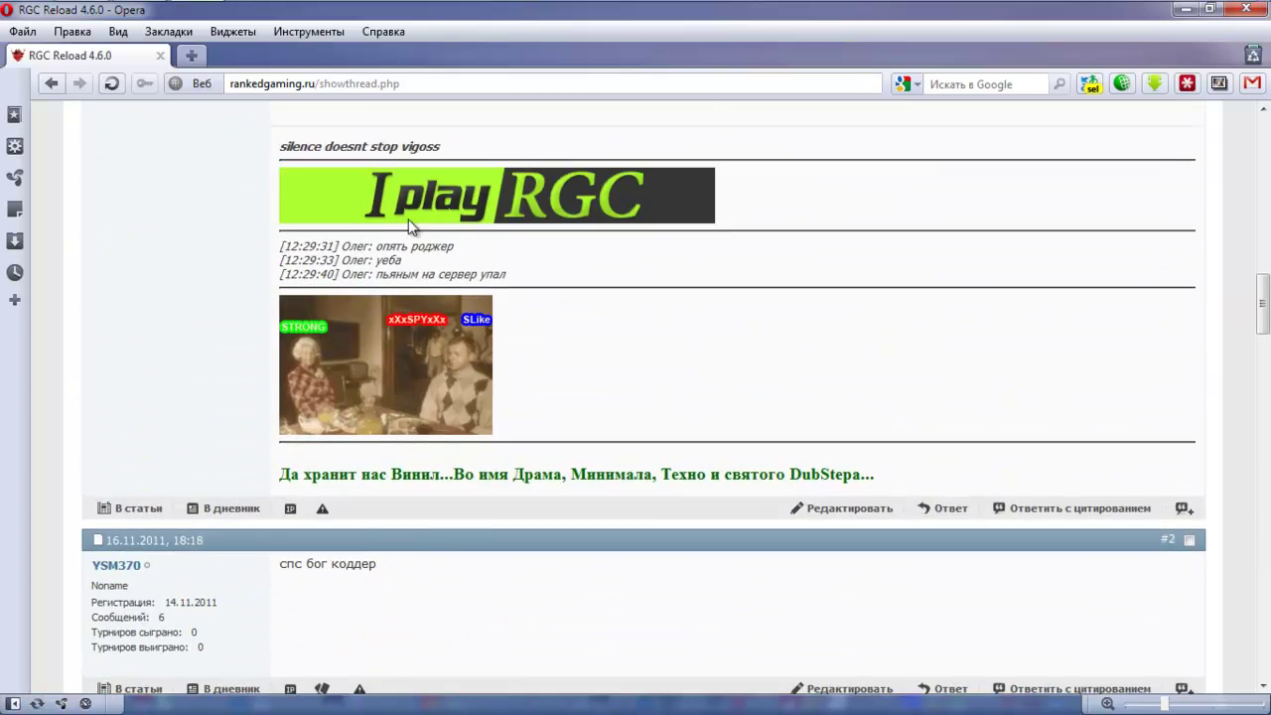
{"action": "scroll", "coordinate": [410, 226], "scroll_direction": "up", "scroll_amount": 10}
{"action": "scroll", "coordinate": [412, 226], "scroll_direction": "down", "scroll_amount": 4}
- Save the RGC Reload 4.6.0.exe installer (26,0 MB) to the desktop and confirm it in Downloads
{"action": "left_click", "coordinate": [322, 428]}
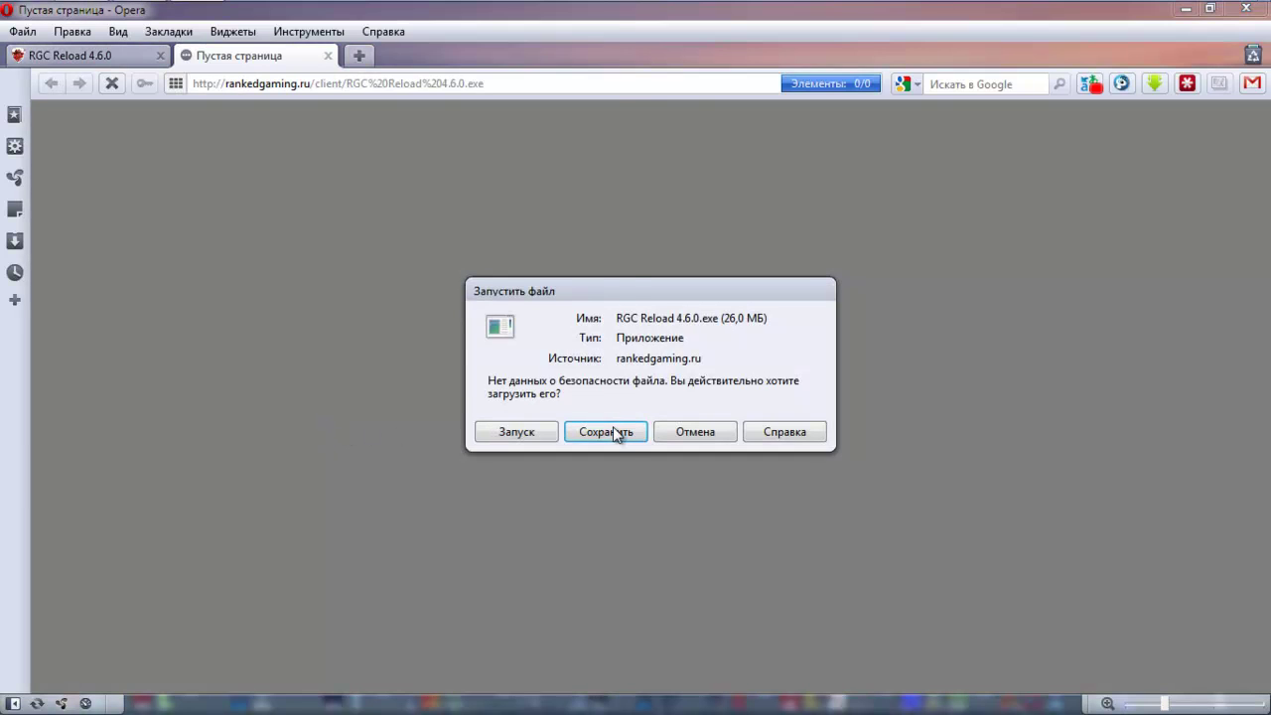
{"action": "left_click", "coordinate": [608, 431]}
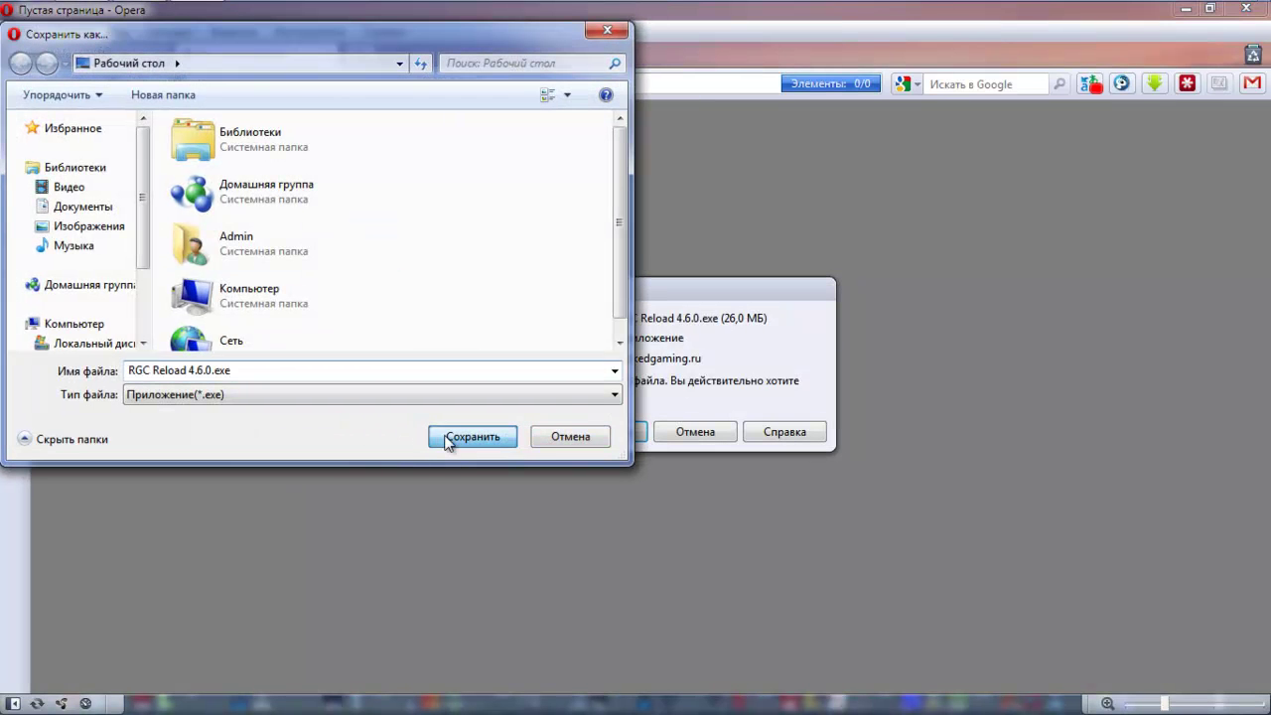
{"action": "left_click", "coordinate": [447, 440]}
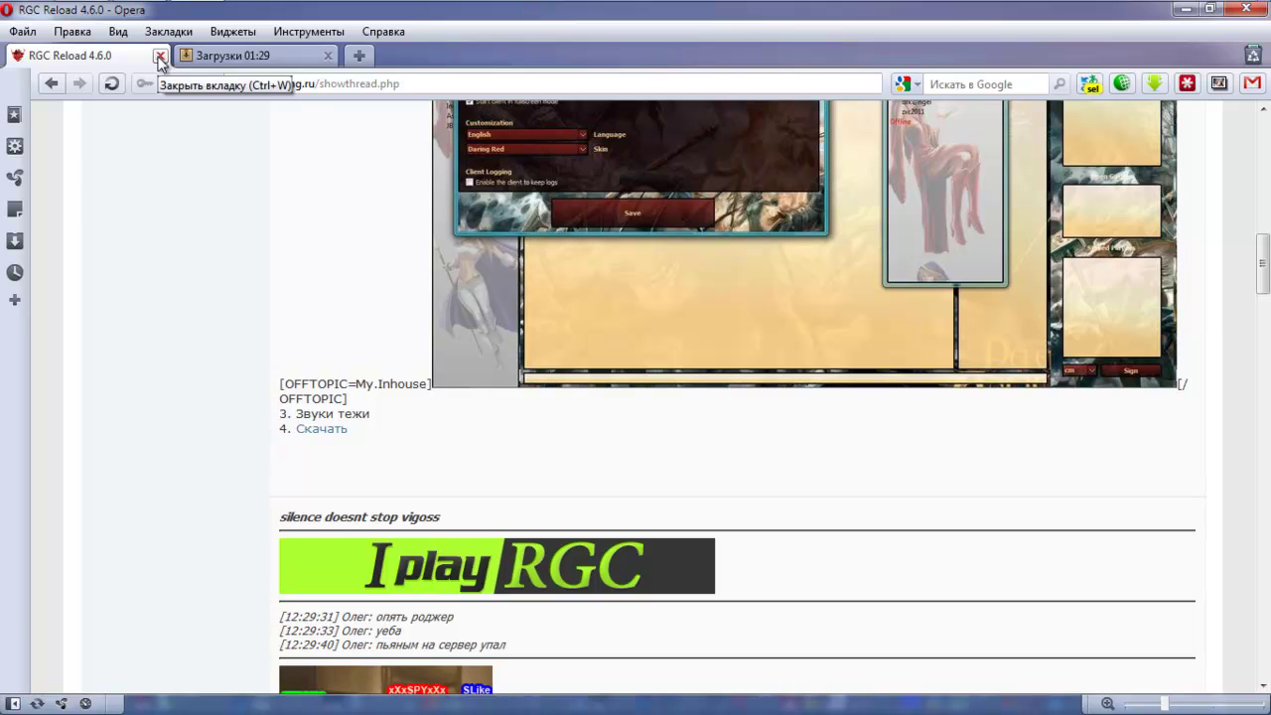
{"action": "left_click", "coordinate": [207, 58]}
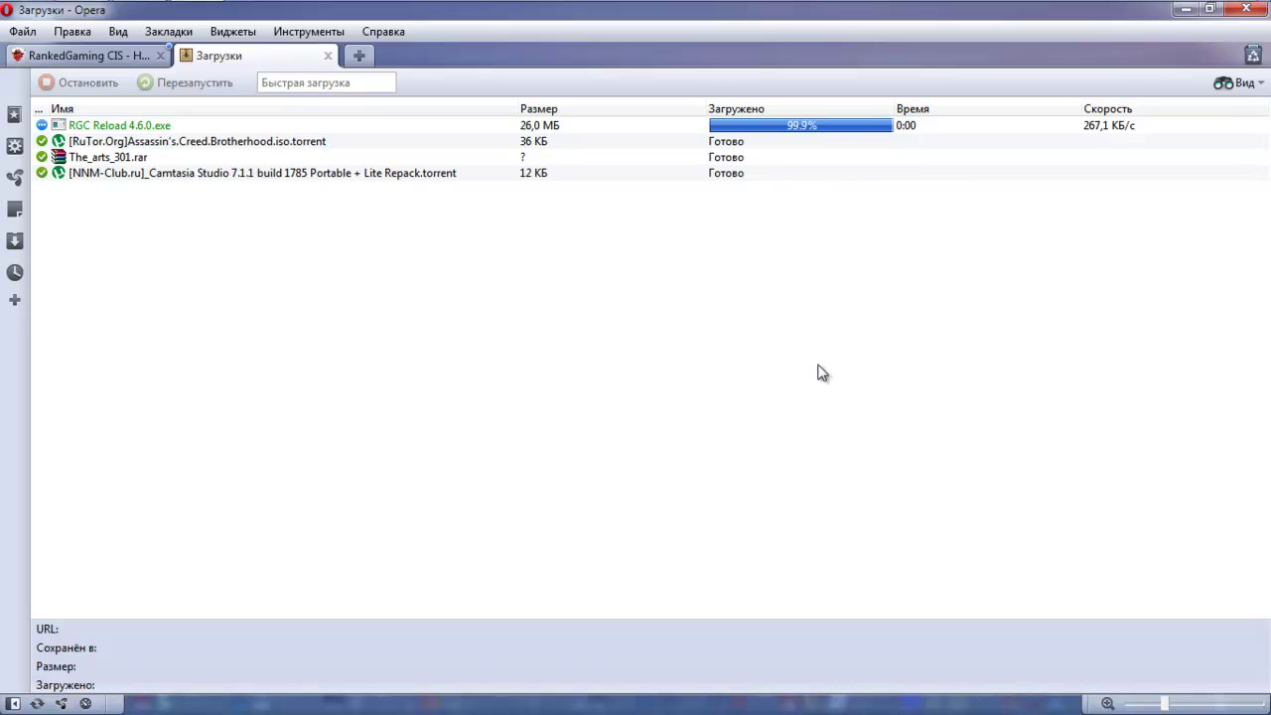
- Close Opera and move the RGC Reload 4.6.0.exe icon to the desktop centre
{"action": "left_click", "coordinate": [1250, 12]}
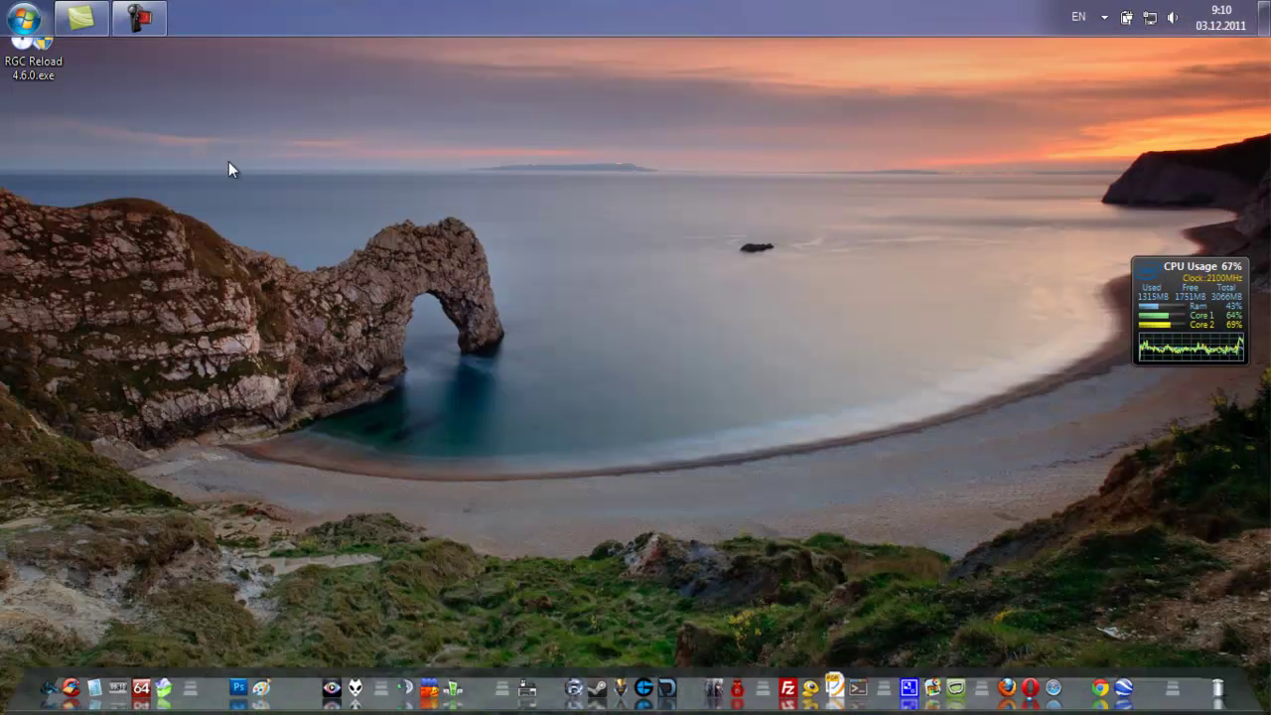
{"action": "left_click_drag", "start_coordinate": [33, 50], "coordinate": [529, 264]}
{"action": "left_click_drag", "start_coordinate": [252, 187], "coordinate": [377, 183]}
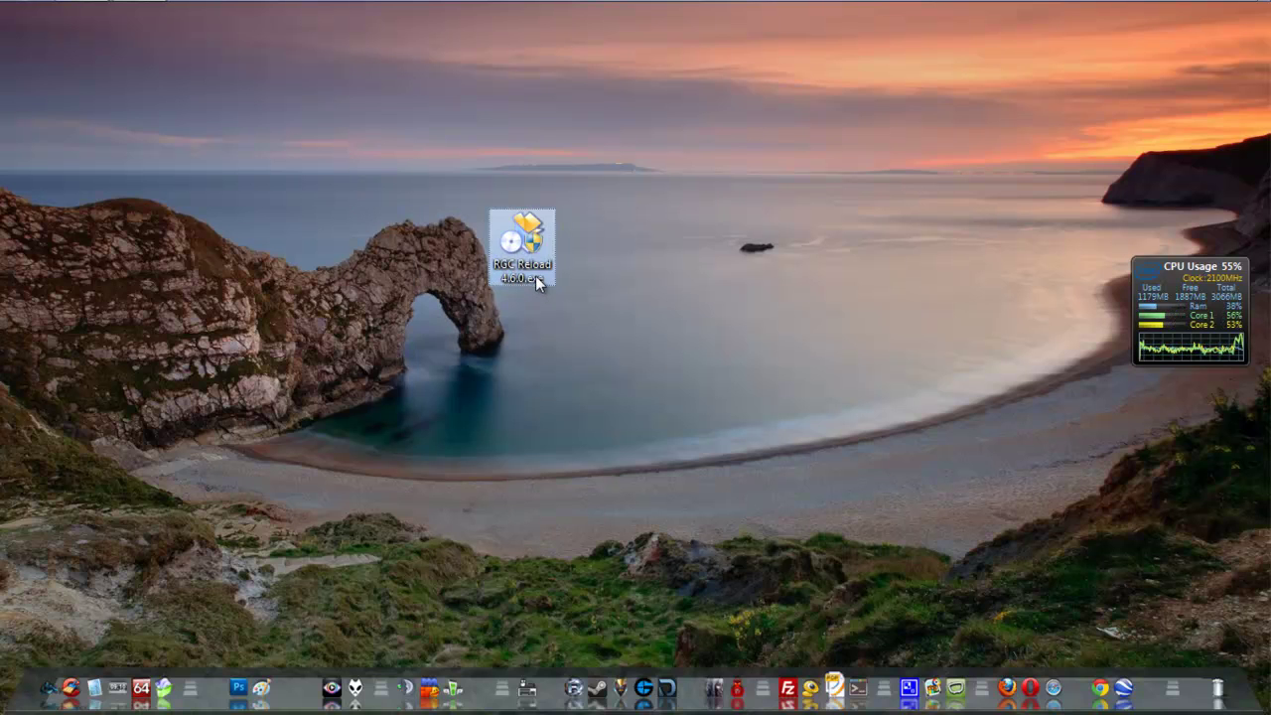
- Launch the RGC Reload installer and choose Russian as its language
{"action": "double_click", "coordinate": [535, 275]}
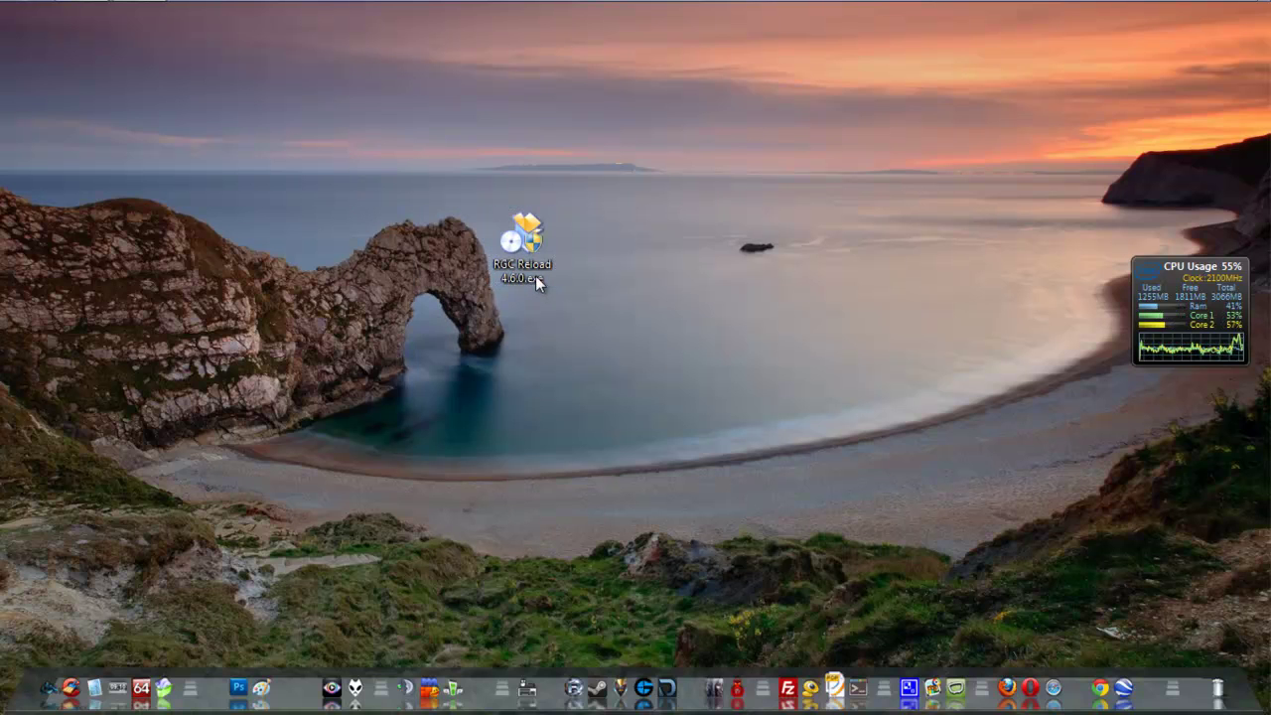
{"action": "key", "text": "alt+Down"}
{"action": "key", "text": "Down"}
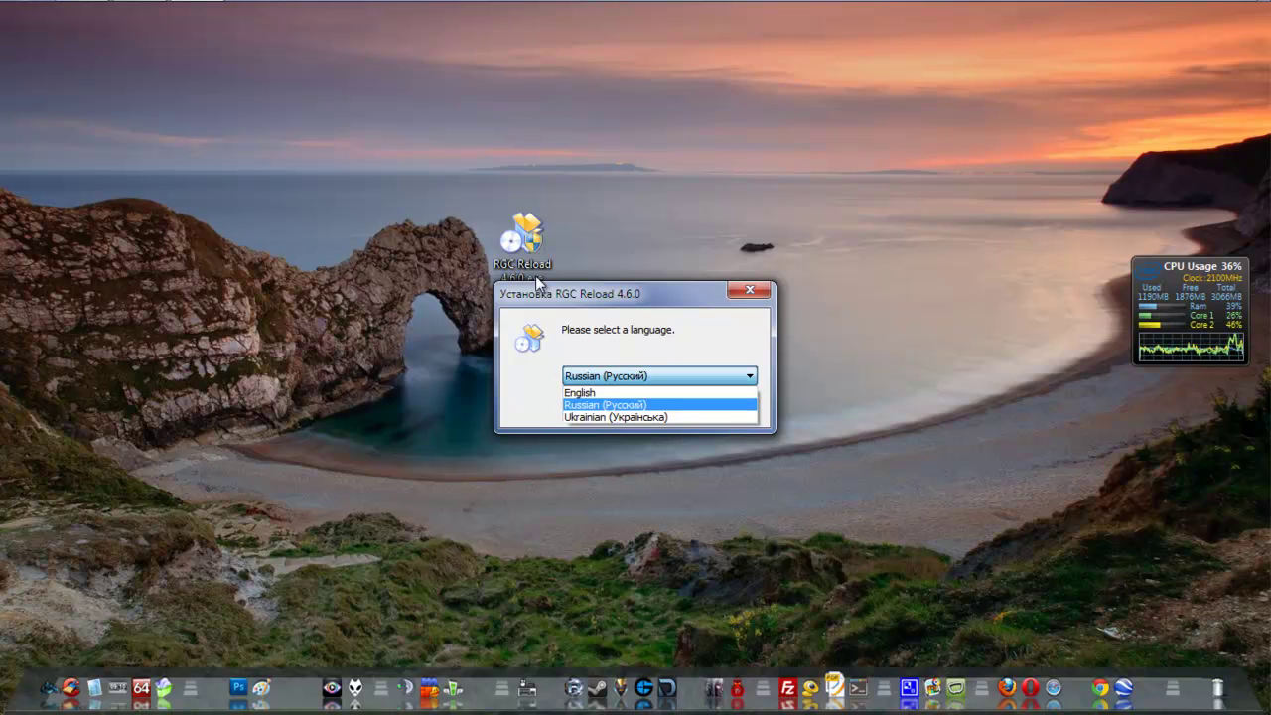
{"action": "key", "text": "Return"}
{"action": "key", "text": "Return"}
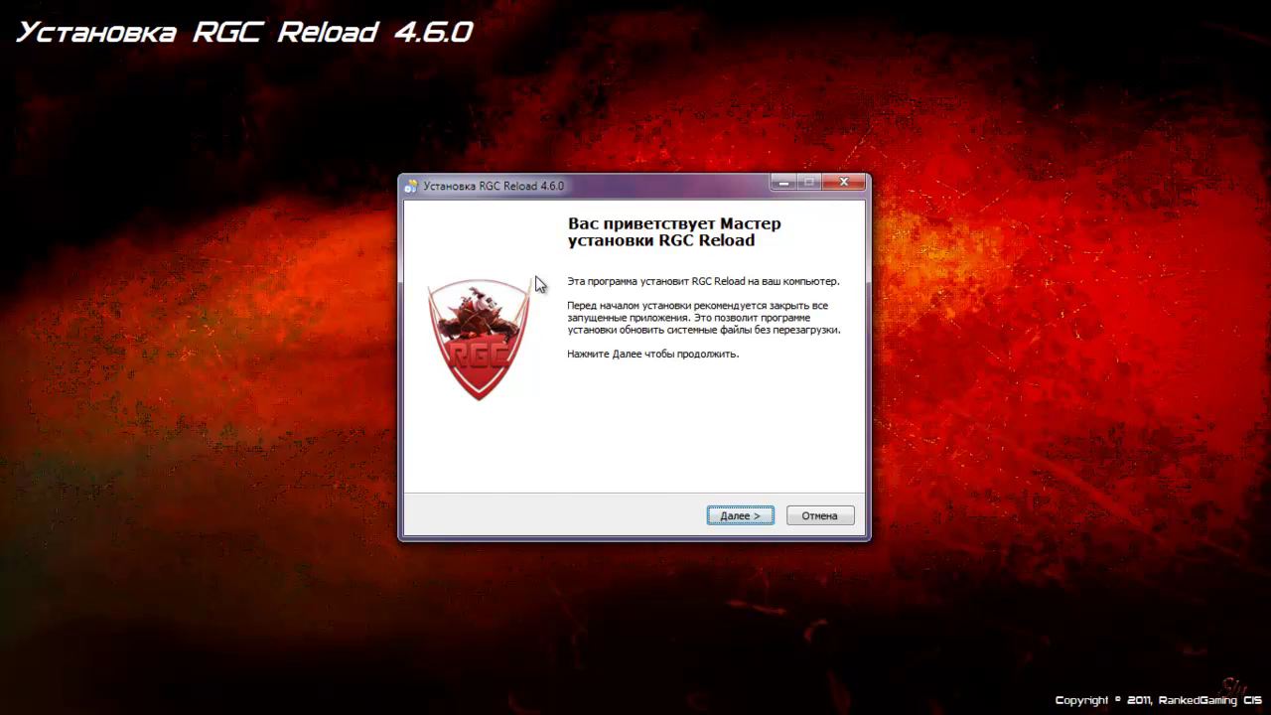
- Move past the welcome page and browse for an install folder, expanding Локальный диск (D:)
{"action": "key", "text": "Return"}
{"action": "key", "text": "Return"}
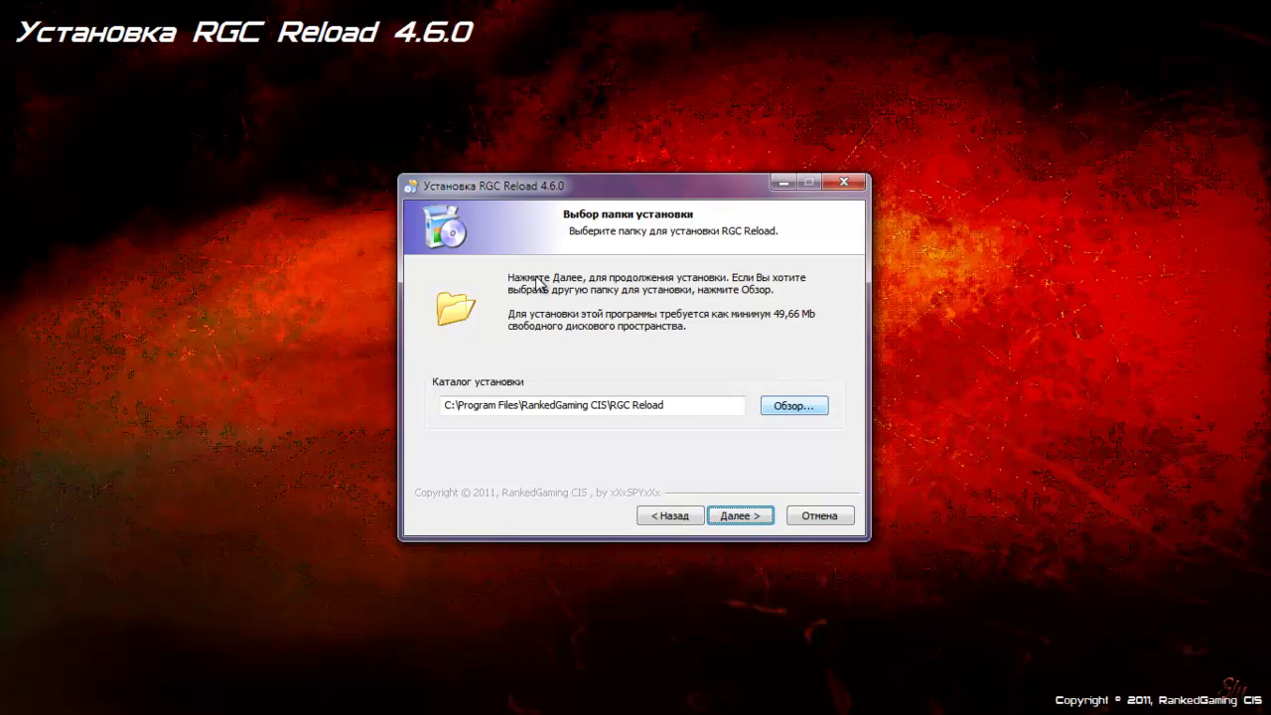
{"action": "key", "text": "alt+o"}
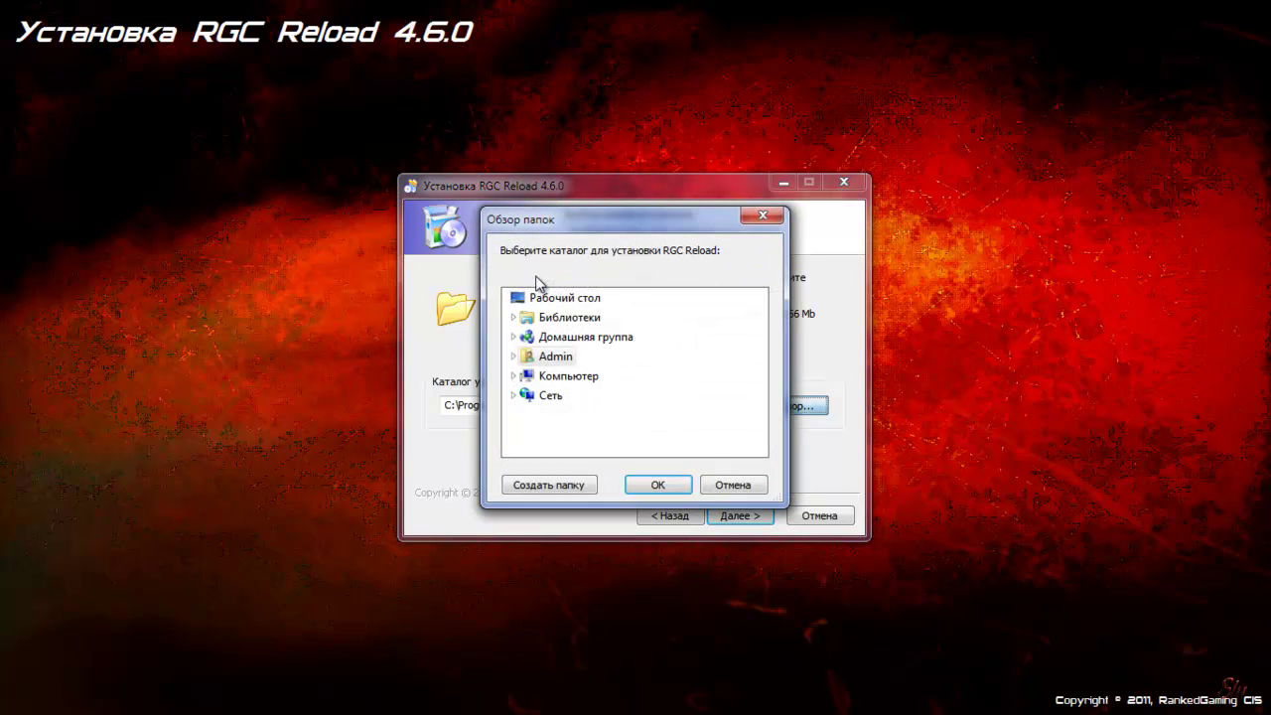
{"action": "key", "text": "Down"}
{"action": "key", "text": "Down"}
{"action": "key", "text": "Down"}
{"action": "key", "text": "Down"}
{"action": "key", "text": "Right"}
{"action": "key", "text": "Down"}
{"action": "key", "text": "Down"}
{"action": "key", "text": "Right"}
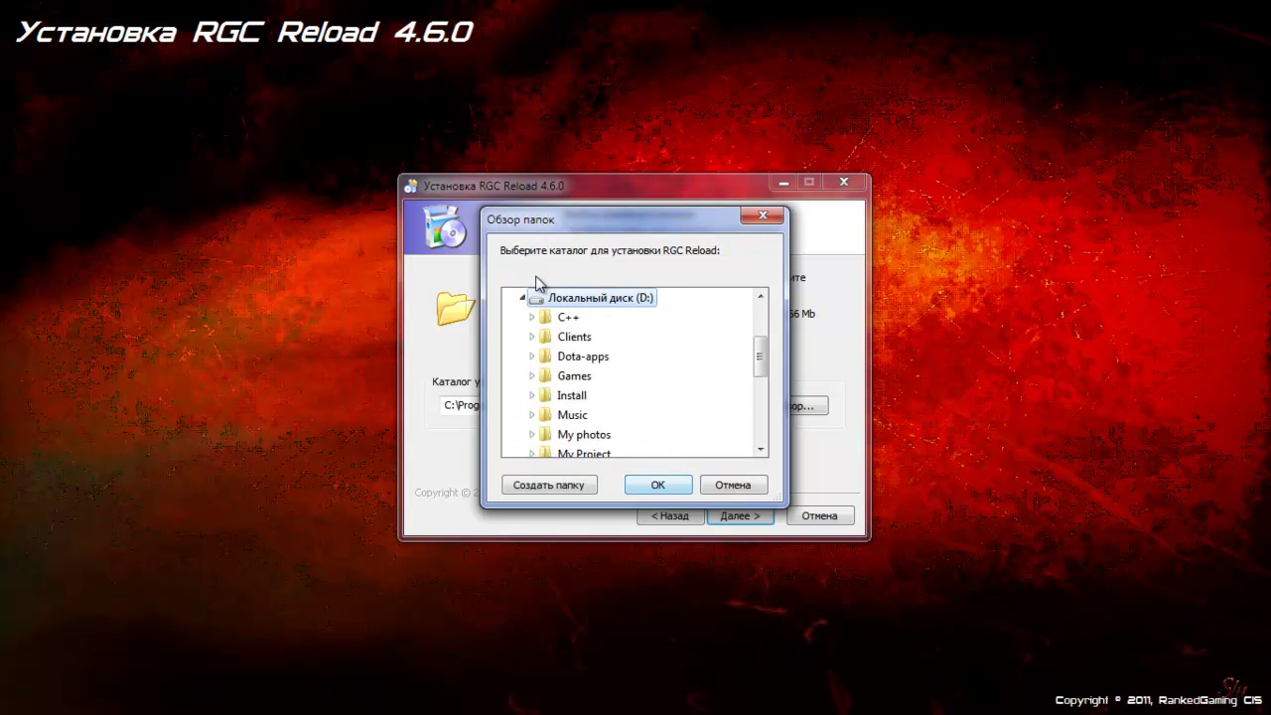
- Pick the Clients folder on drive D: as the install location
{"action": "key", "text": "Down"}
{"action": "key", "text": "Right"}
{"action": "key", "text": "Up"}
{"action": "key", "text": "Left"}
{"action": "key", "text": "Up"}
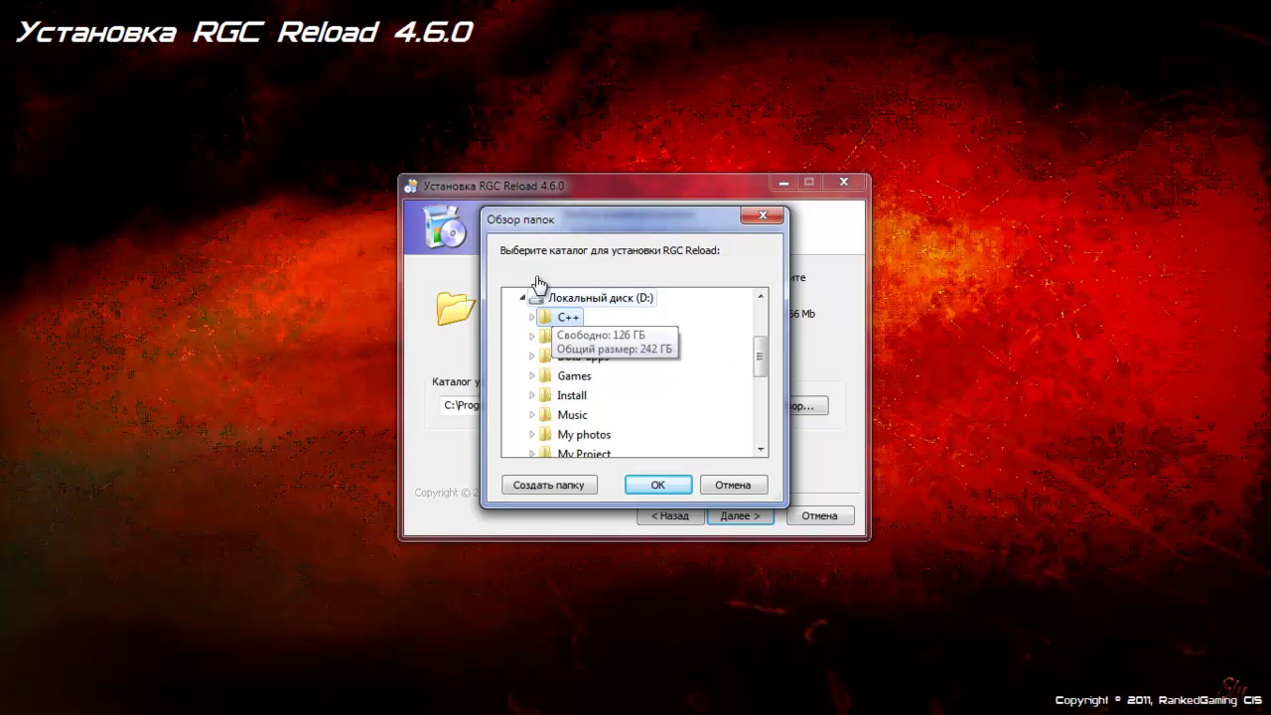
{"action": "key", "text": "Down"}
{"action": "key", "text": "Down"}
{"action": "key", "text": "Right"}
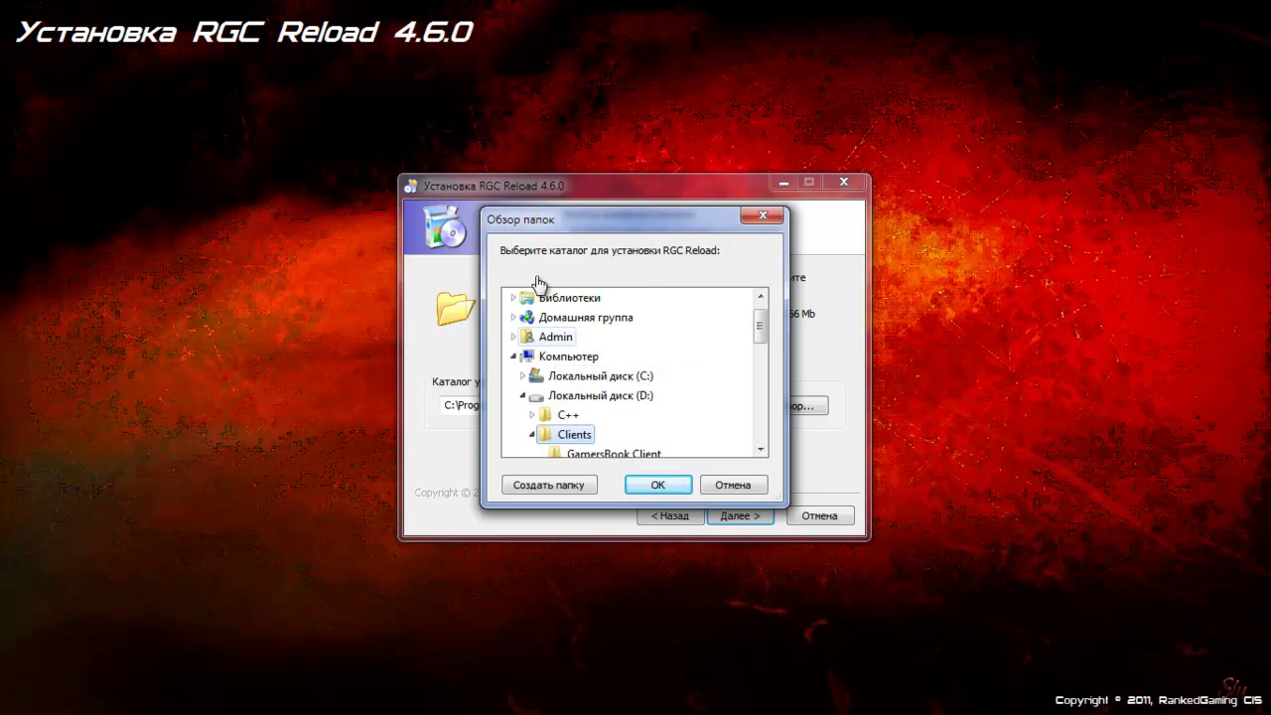
{"action": "scroll", "coordinate": [537, 282], "scroll_direction": "down", "scroll_amount": 1}
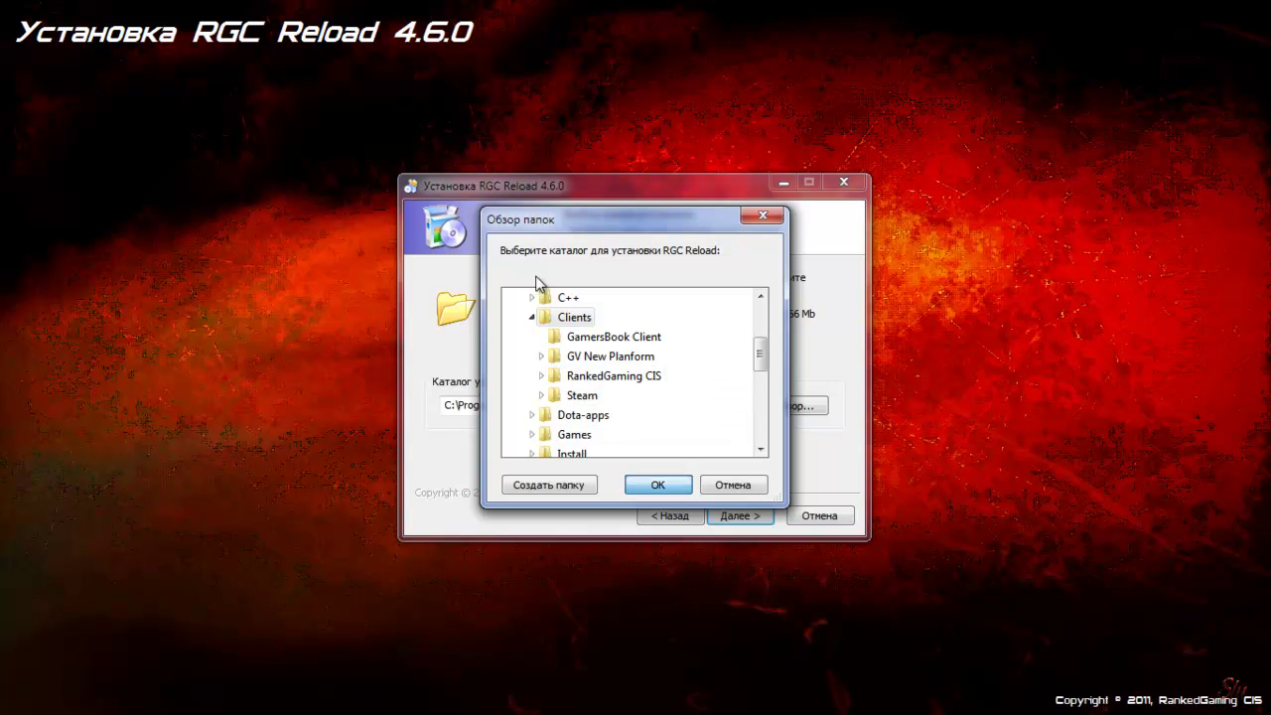
{"action": "key", "text": "Return"}
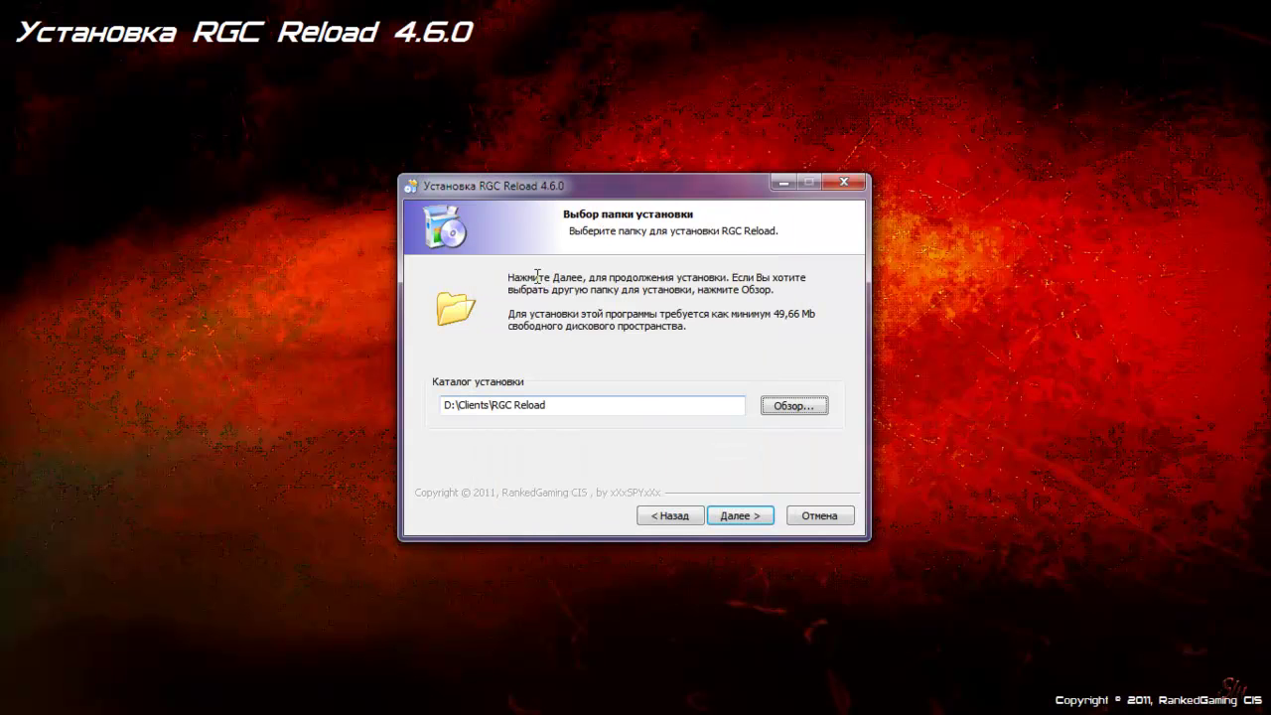
- Keep D:\Clients\RGC Reload with a desktop shortcut and start the installation
{"action": "key", "text": "shift+Right"}
{"action": "key", "text": "shift+Right"}
{"action": "key", "text": "shift+Right"}
{"action": "key", "text": "shift+Right"}
{"action": "key", "text": "shift+Right"}
{"action": "key", "text": "shift+Right"}
{"action": "key", "text": "shift+Right"}
{"action": "key", "text": "shift+Right"}
{"action": "key", "text": "shift+Right"}
{"action": "key", "text": "shift+Right"}
{"action": "key", "text": "shift+Right"}
{"action": "key", "text": "shift+Right"}
{"action": "key", "text": "shift+Right"}
{"action": "key", "text": "shift+Right"}
{"action": "key", "text": "shift+Right"}
{"action": "key", "text": "shift+Right"}
{"action": "key", "text": "shift+Right"}
{"action": "key", "text": "shift+Right"}
{"action": "key", "text": "shift+Right"}
{"action": "key", "text": "shift+Right"}
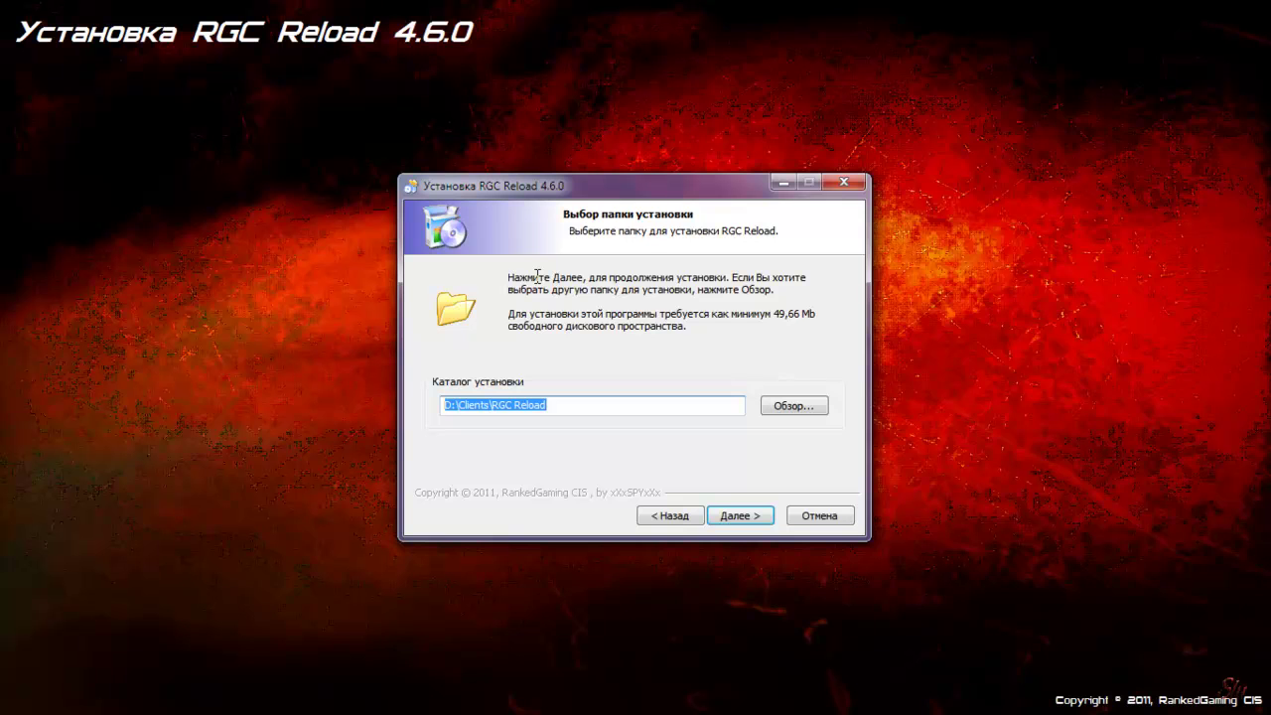
{"action": "key", "text": "Right"}
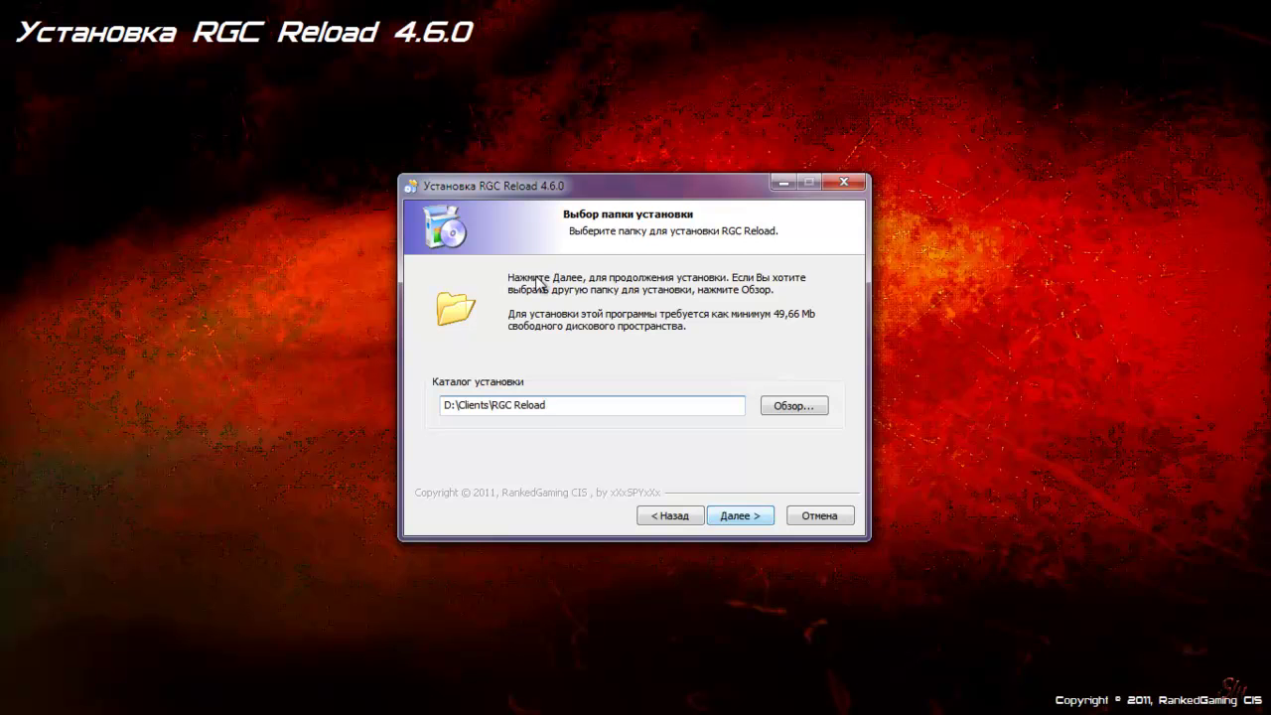
{"action": "key", "text": "Return"}
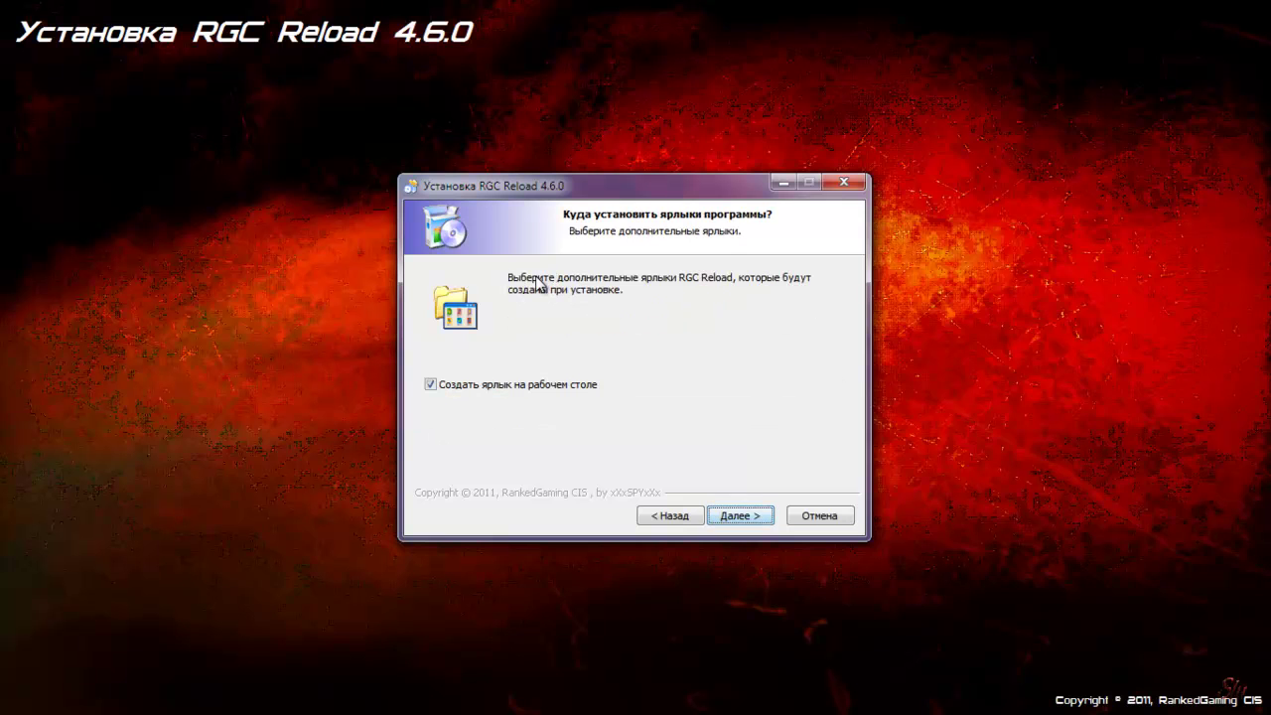
{"action": "key", "text": "Tab"}
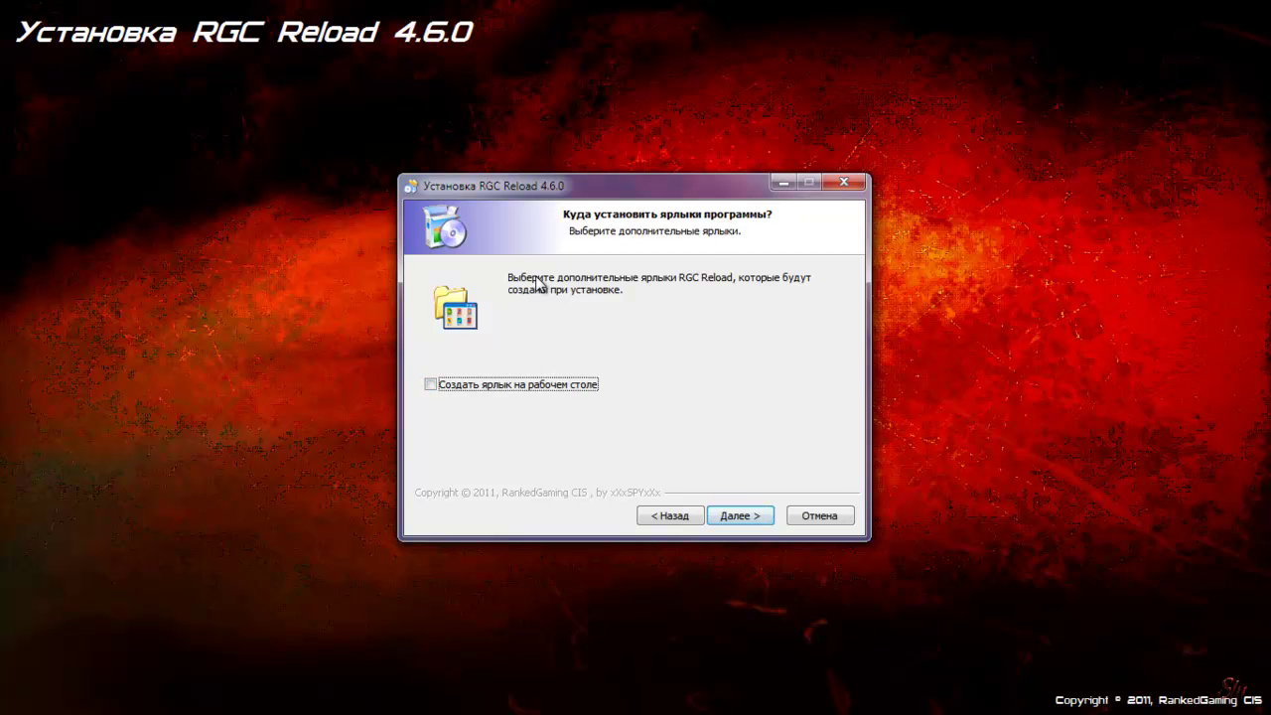
{"action": "key", "text": "Return"}
{"action": "key", "text": "alt+y"}
{"action": "key", "text": "Return"}
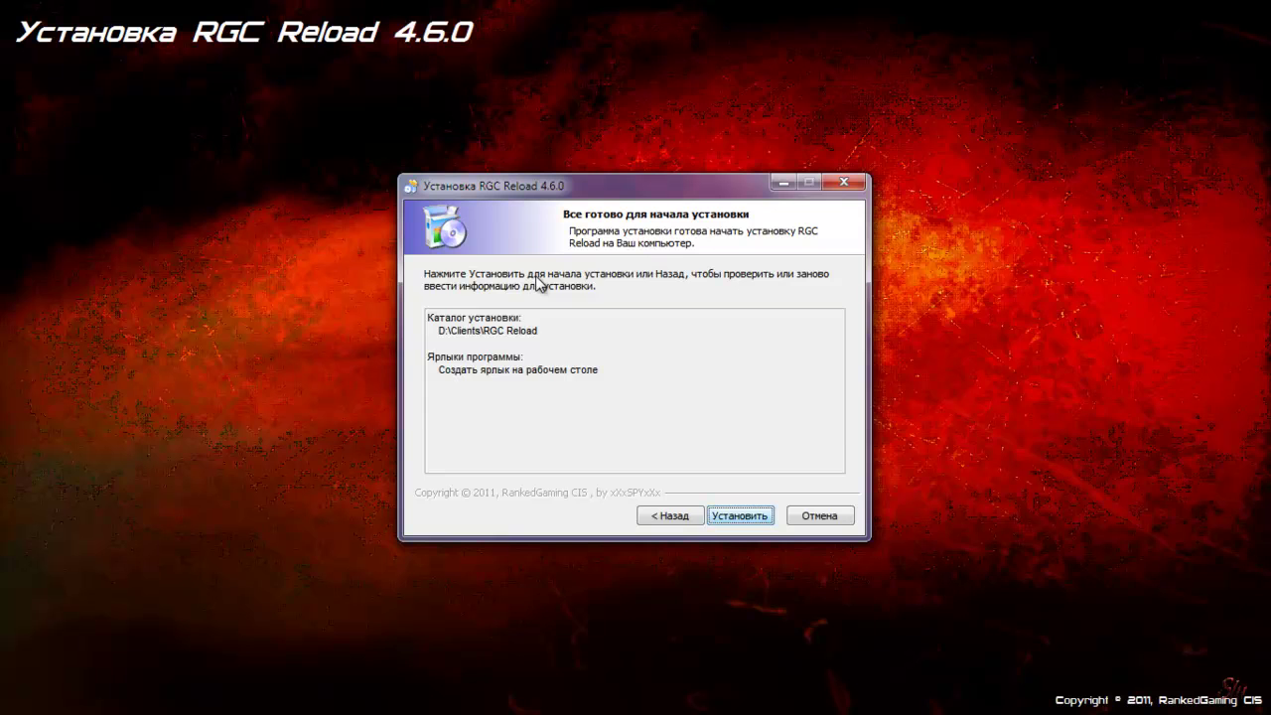
{"action": "key", "text": "Return"}
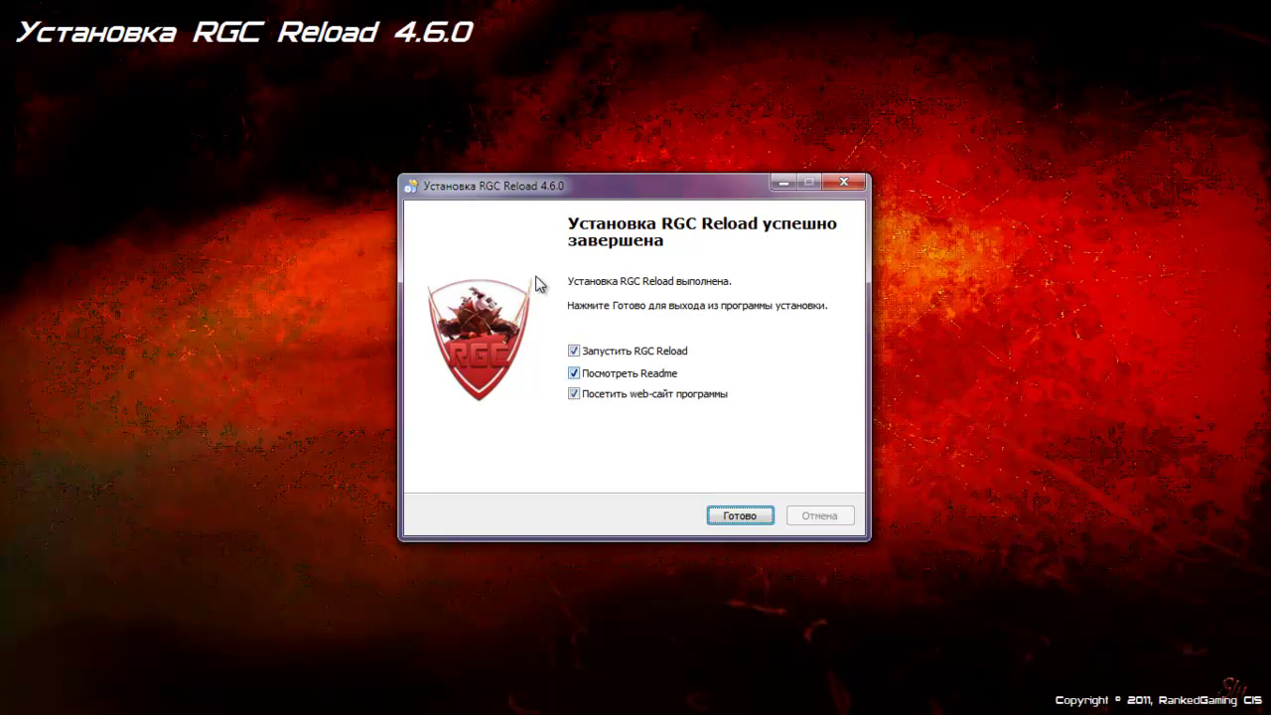
- Clear the Readme and website options, keep Запустить RGC Reload ticked, and finish setup
{"action": "key", "text": "Tab"}
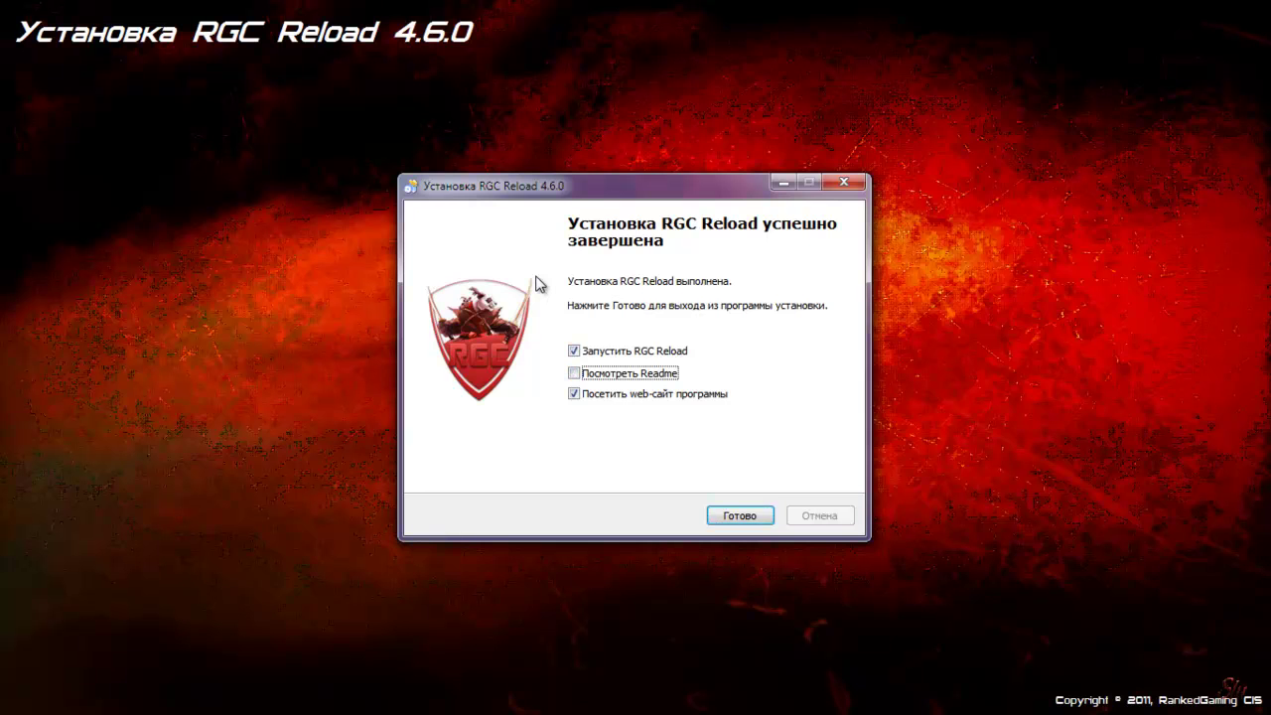
{"action": "key", "text": "Tab"}
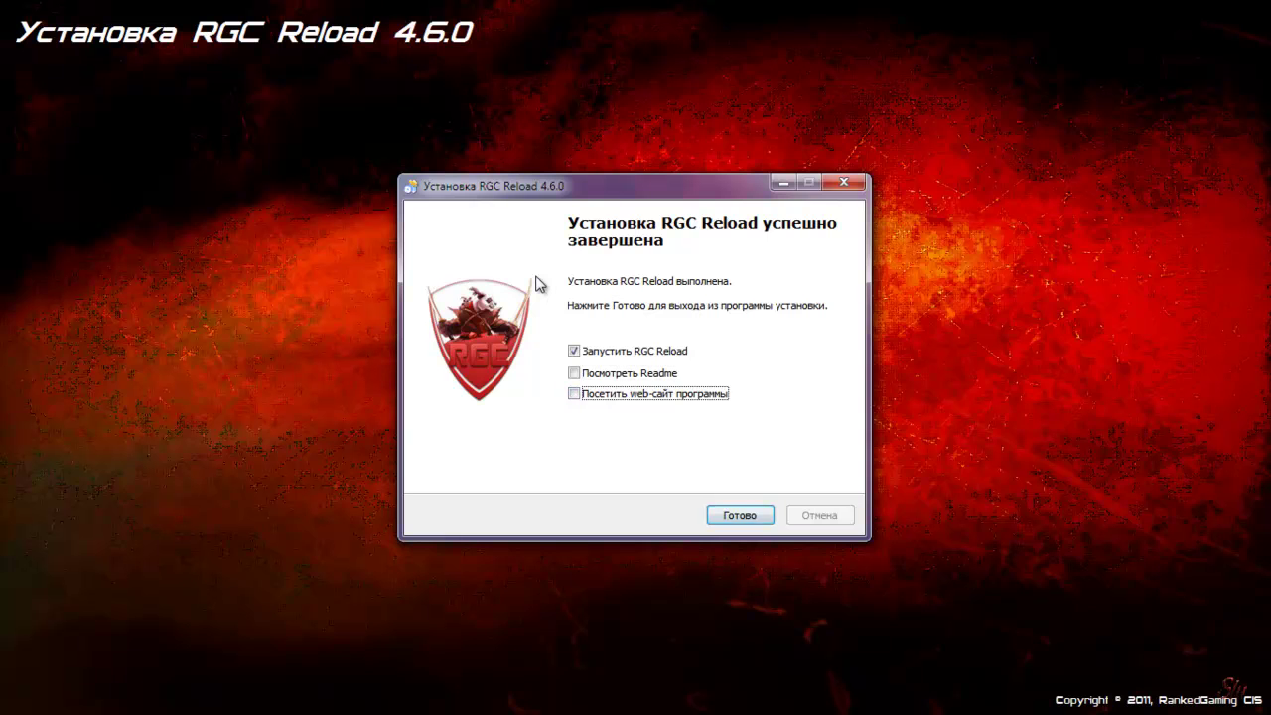
{"action": "key", "text": "Return"}
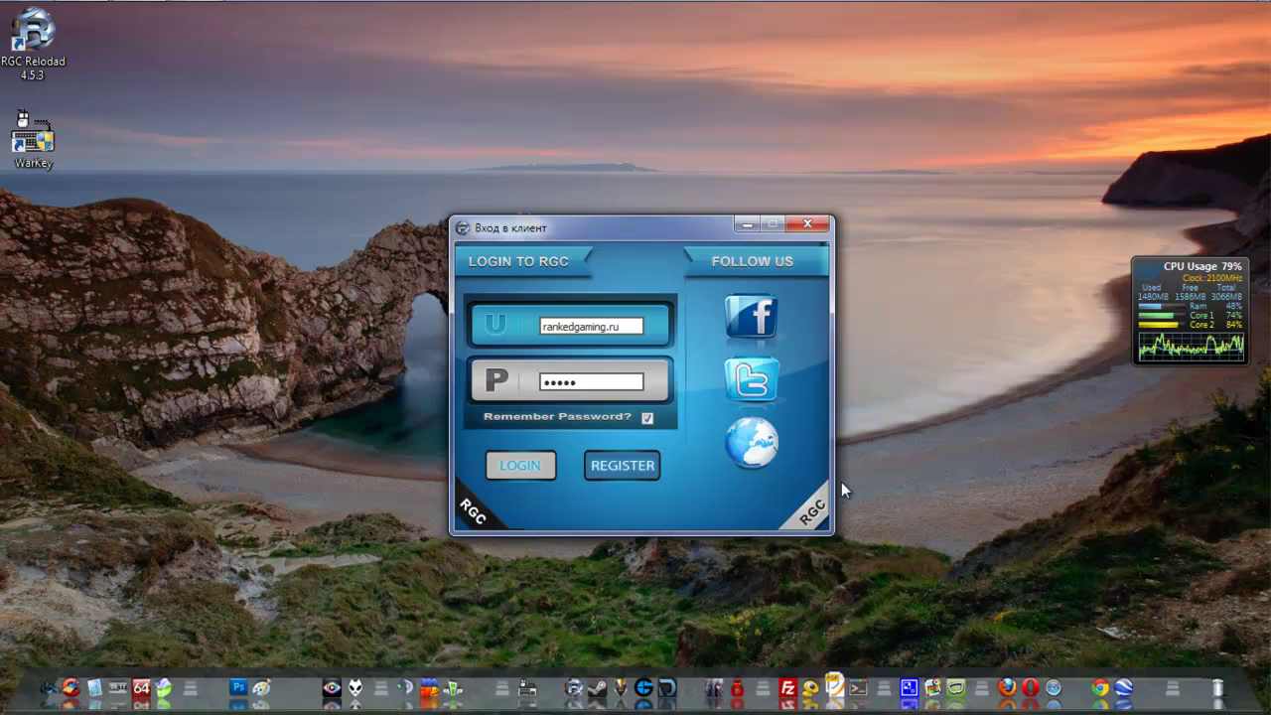
- On the registration form, enter a display name and reuse it as the account name
{"action": "key", "text": "Return"}
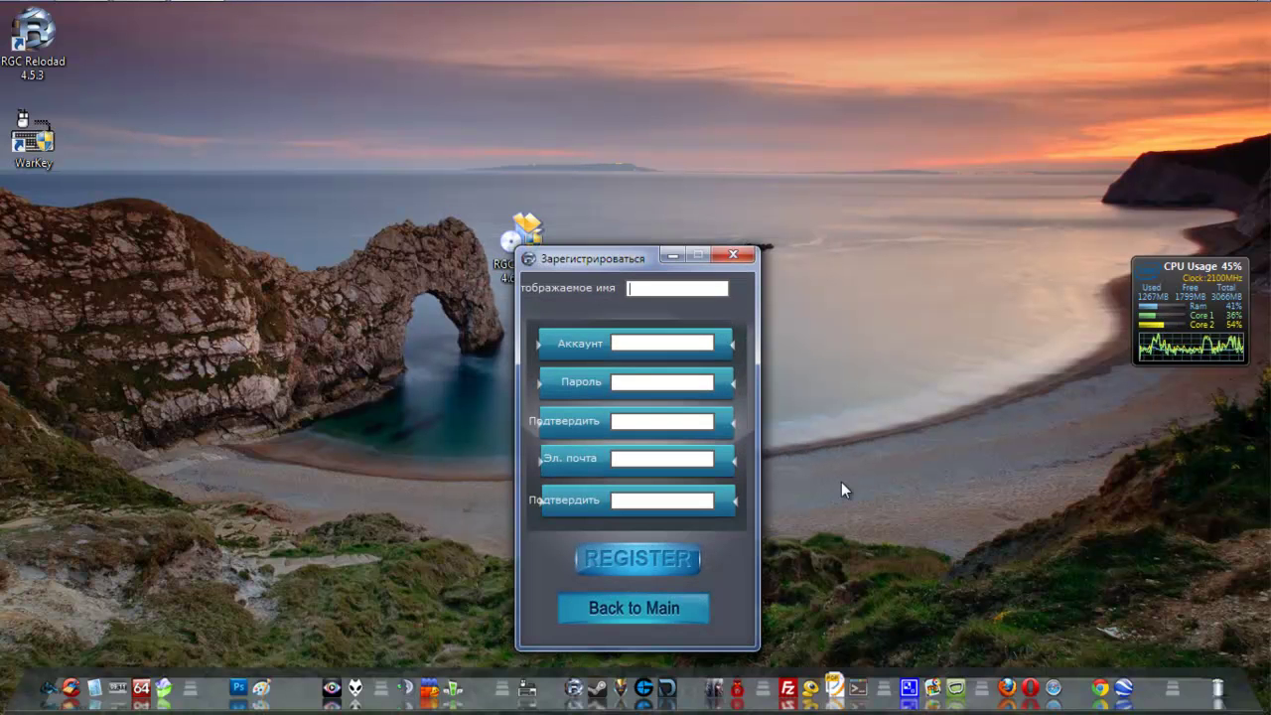
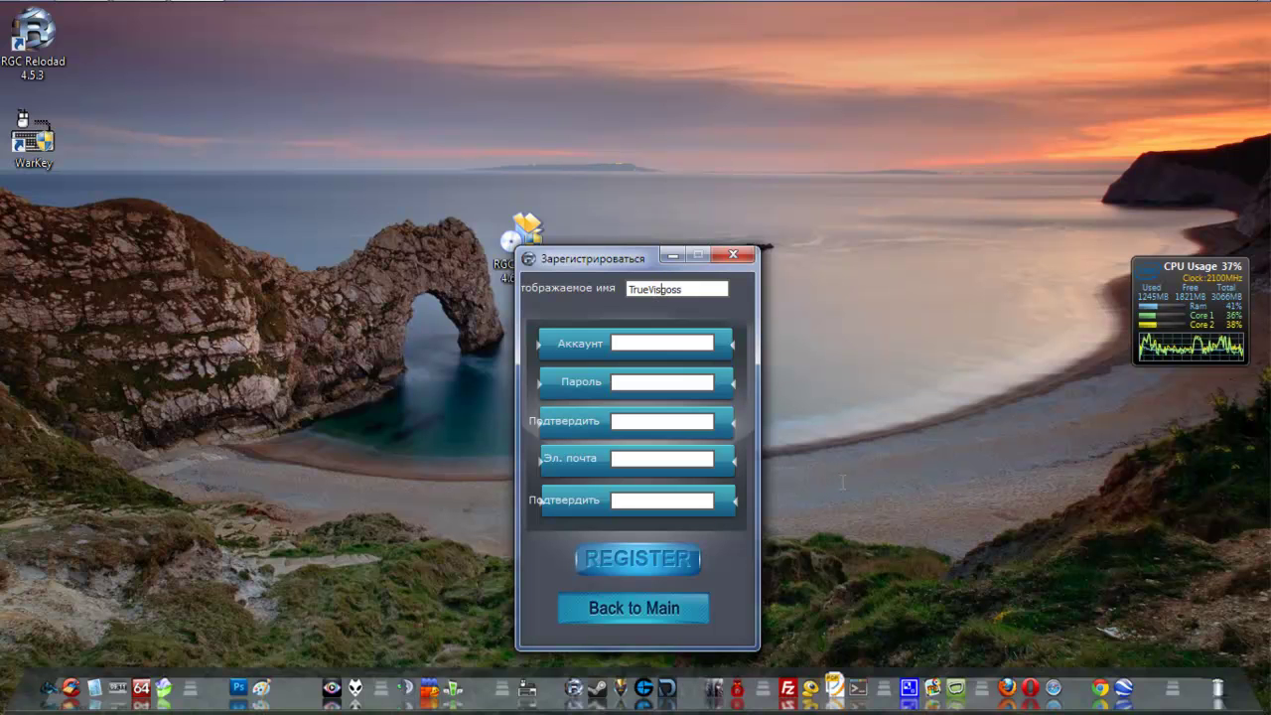
{"action": "key", "text": "ctrl+a"}
{"action": "key", "text": "ctrl+c"}
{"action": "key", "text": "Tab"}
{"action": "key", "text": "ctrl+v"}
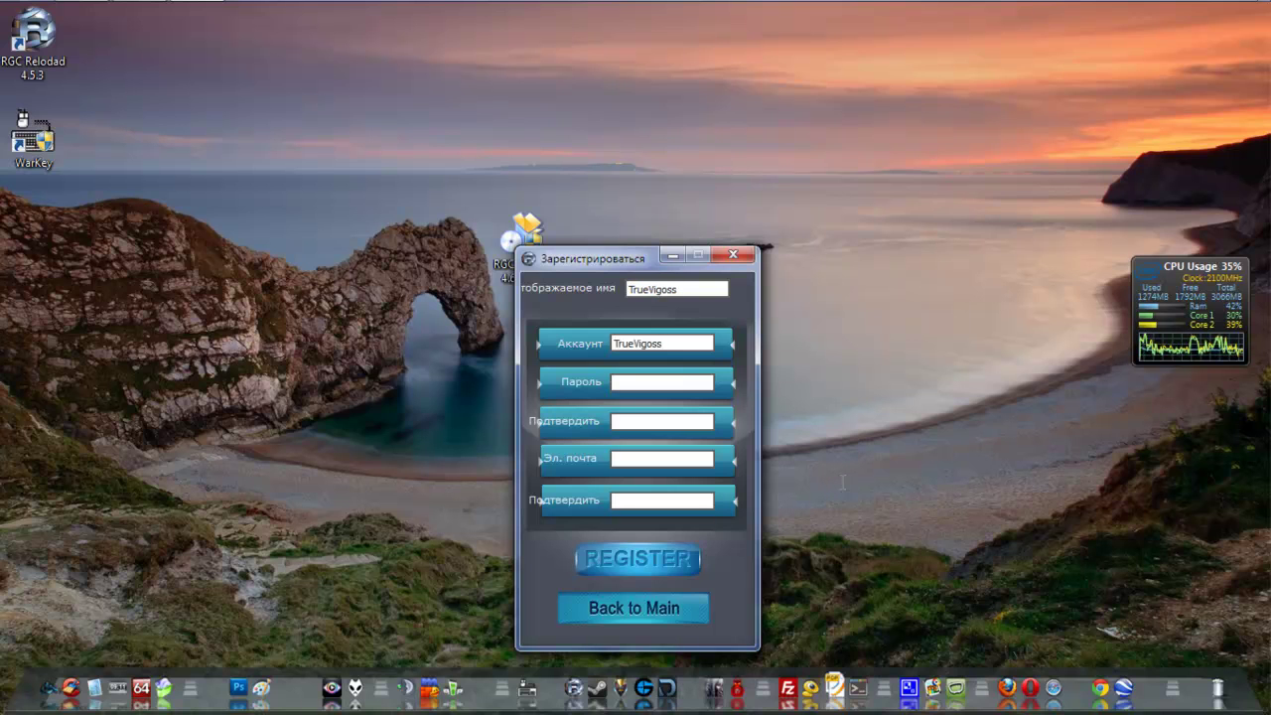
{"action": "key", "text": "Tab"}
{"action": "key", "text": "ctrl+v"}
{"action": "key", "text": "Tab"}
{"action": "key", "text": "ctrl+v"}
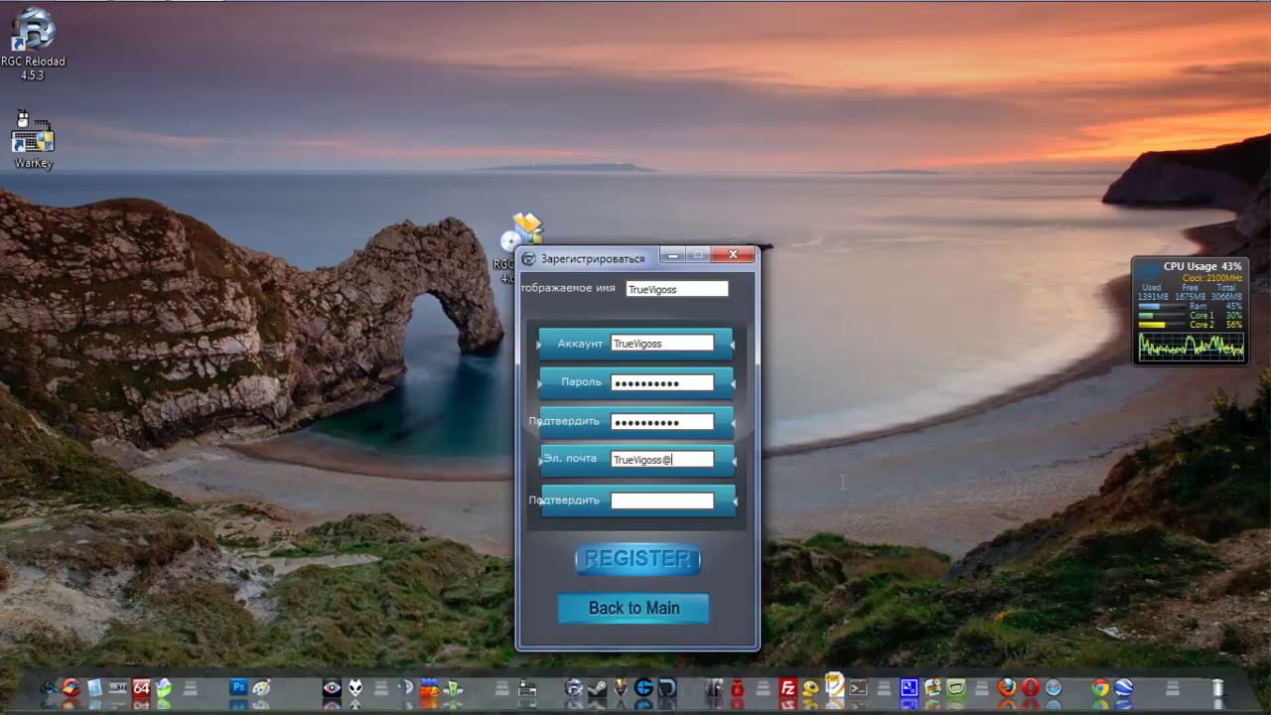
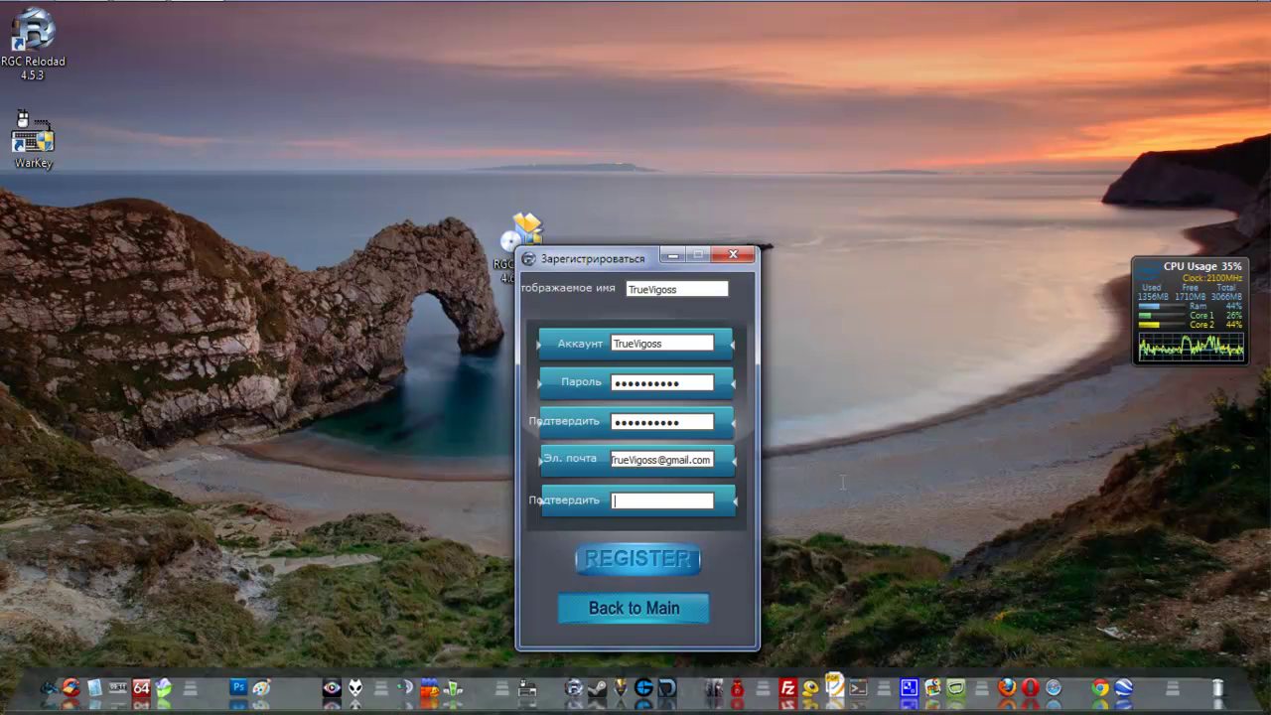
{"action": "key", "text": "ctrl+v"}
{"action": "type", "text": "@gmail.com"}
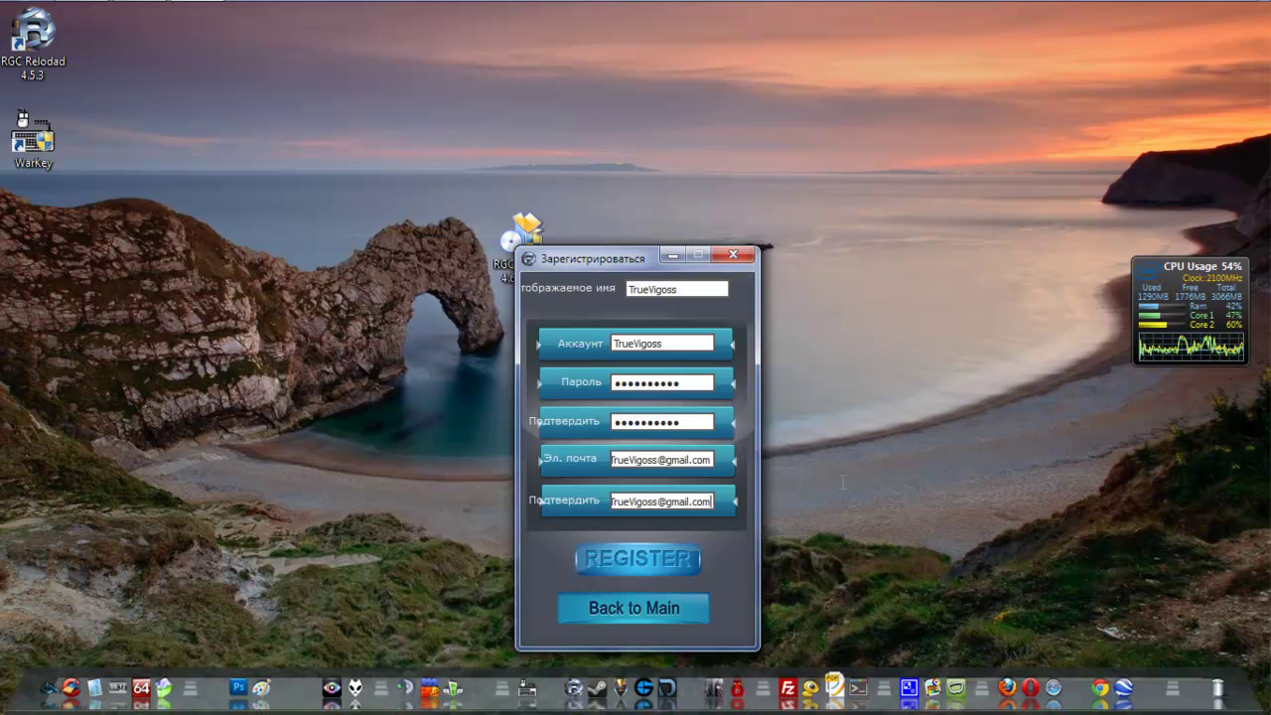
{"action": "key", "text": "Return"}
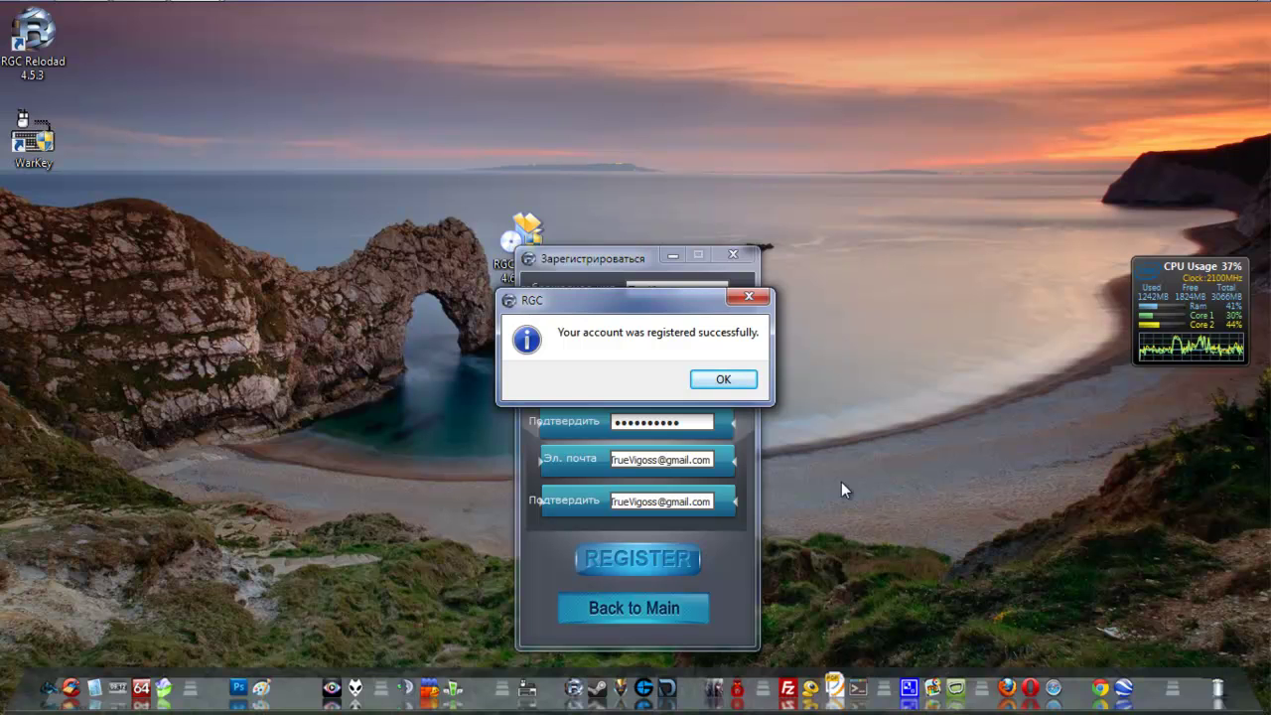
- Dismiss the success message, re-enter the account password and log in
{"action": "key", "text": "Return"}
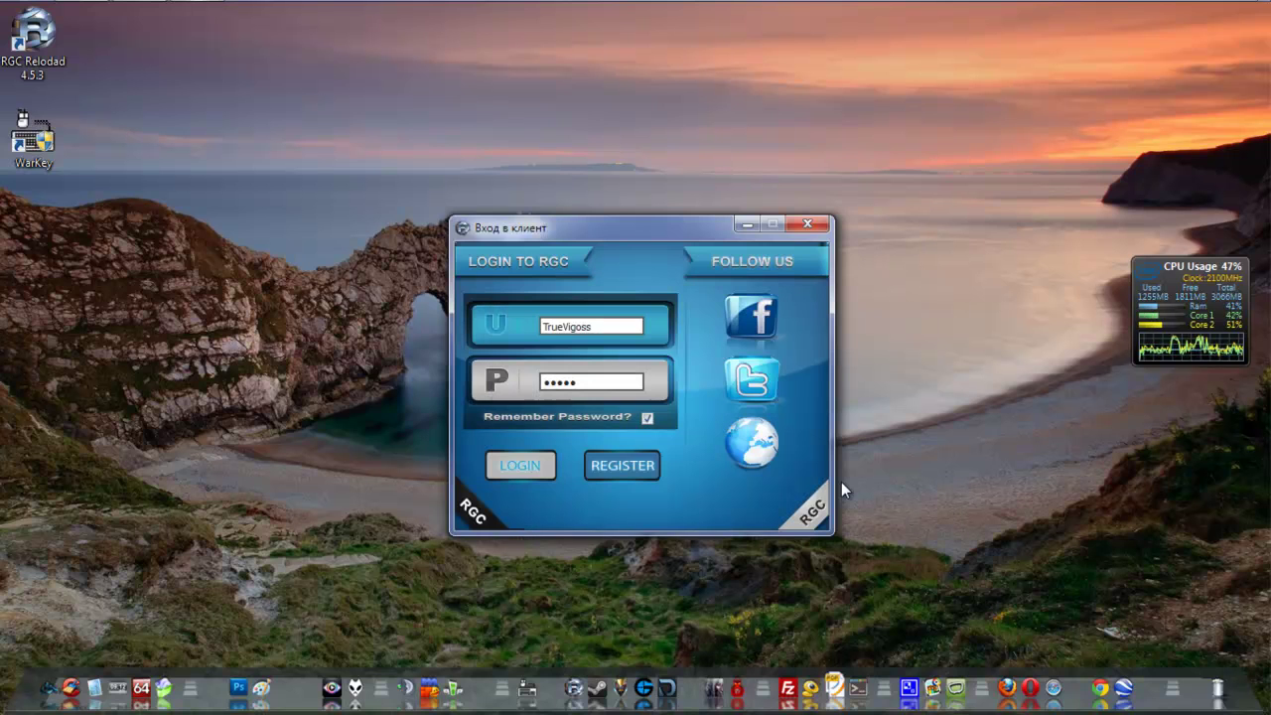
{"action": "key", "text": "Tab"}
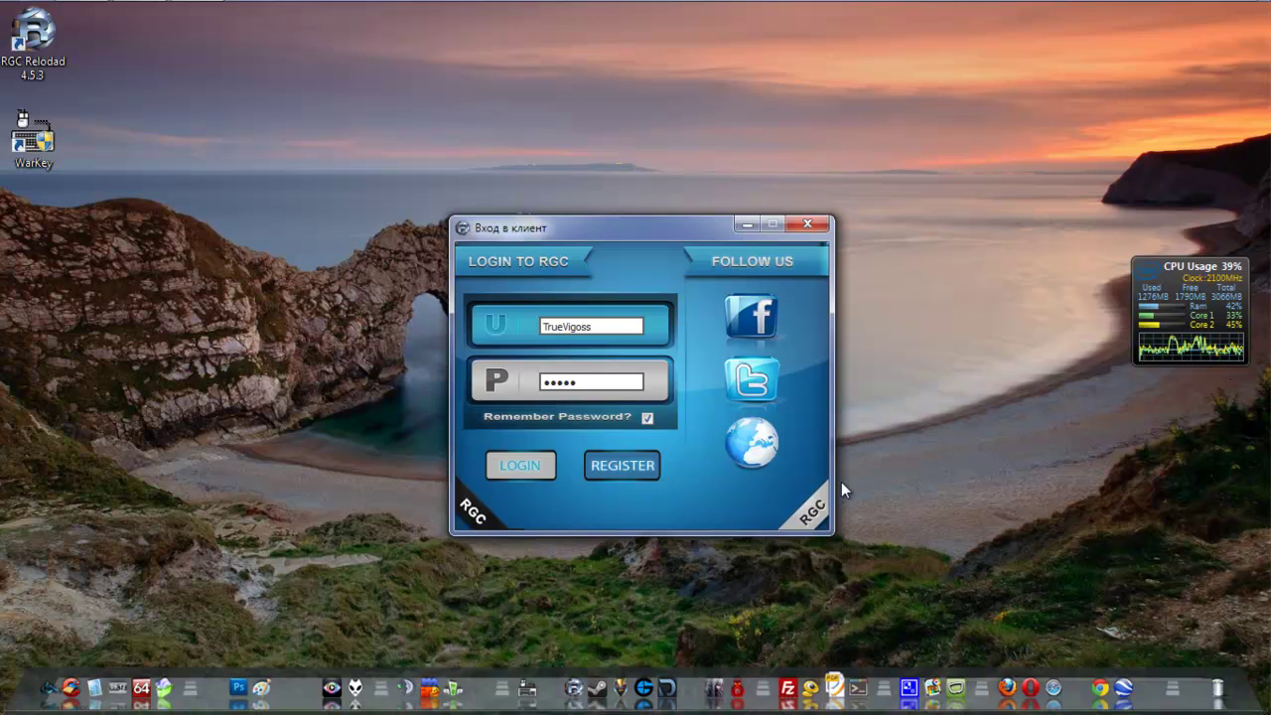
{"action": "key", "text": "shift+Tab"}
{"action": "type", "text": "••••••••••"}
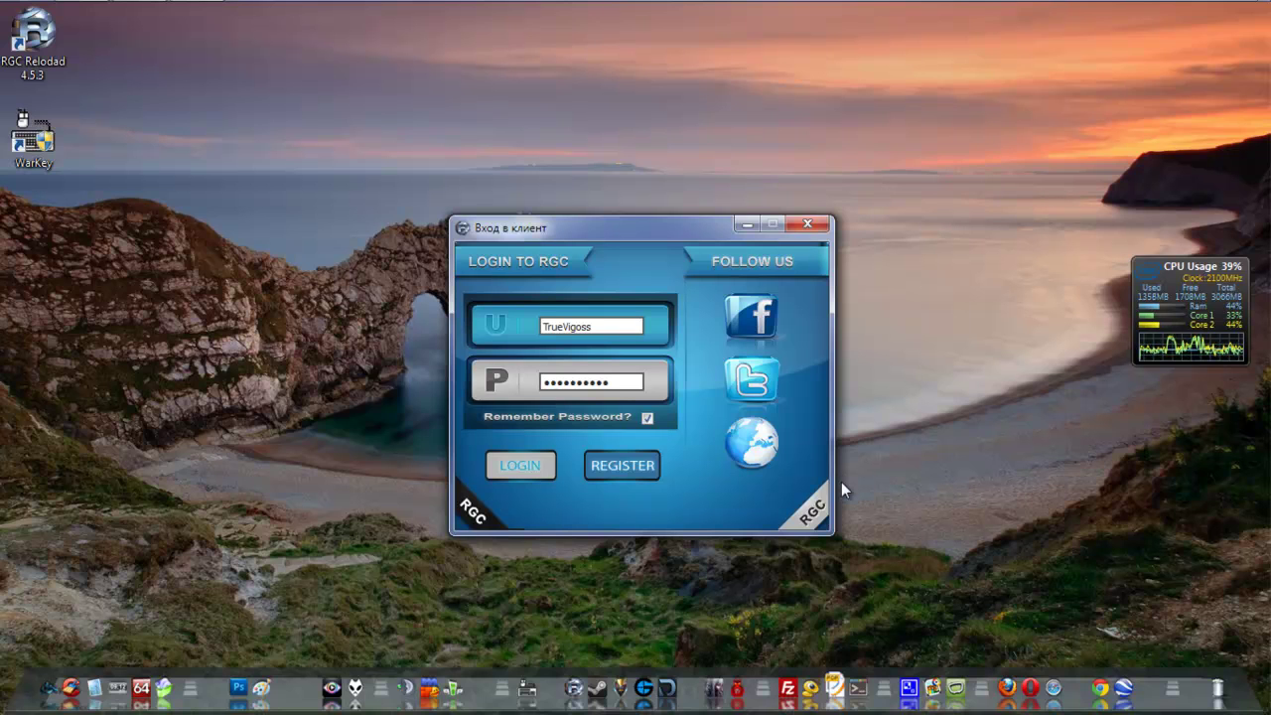
{"action": "key", "text": "Return"}
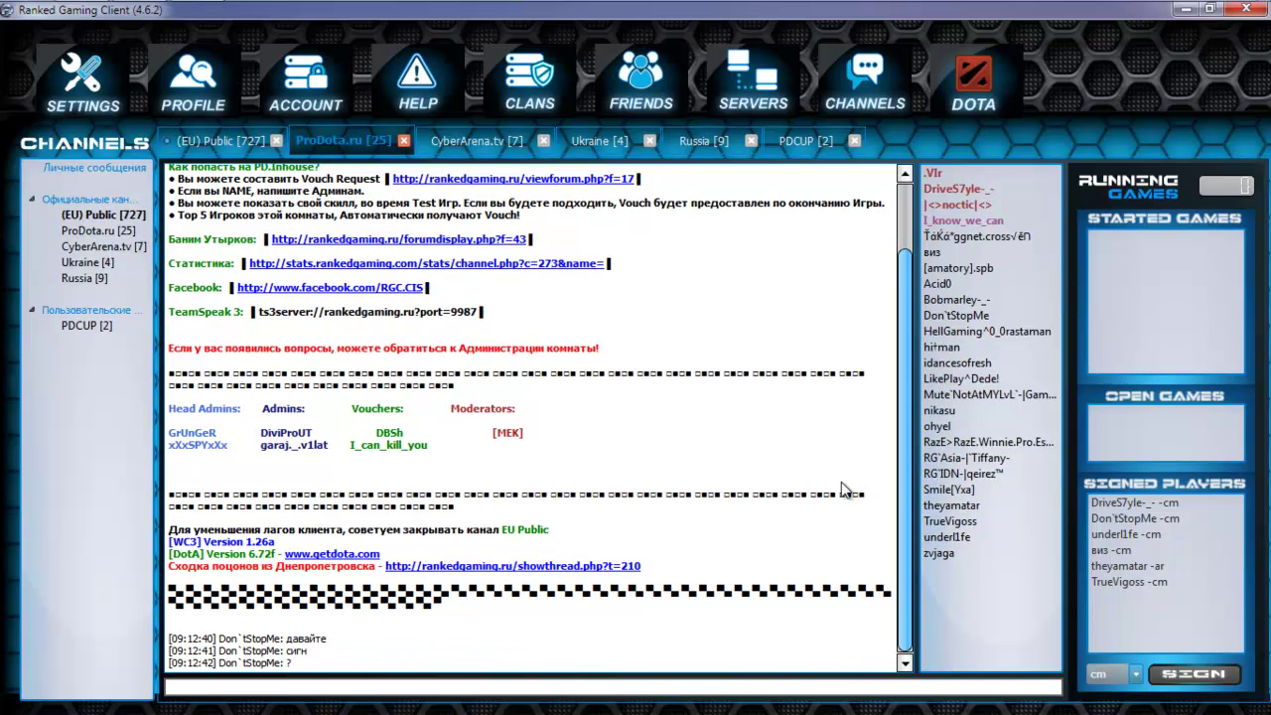
- Post 'Привет ребята' and 'Как дела' in the ProDota.ru chat
{"action": "type", "text": "Привет ребята"}
{"action": "key", "text": "Return"}
{"action": "type", "text": "Как дела"}
{"action": "key", "text": "Return"}
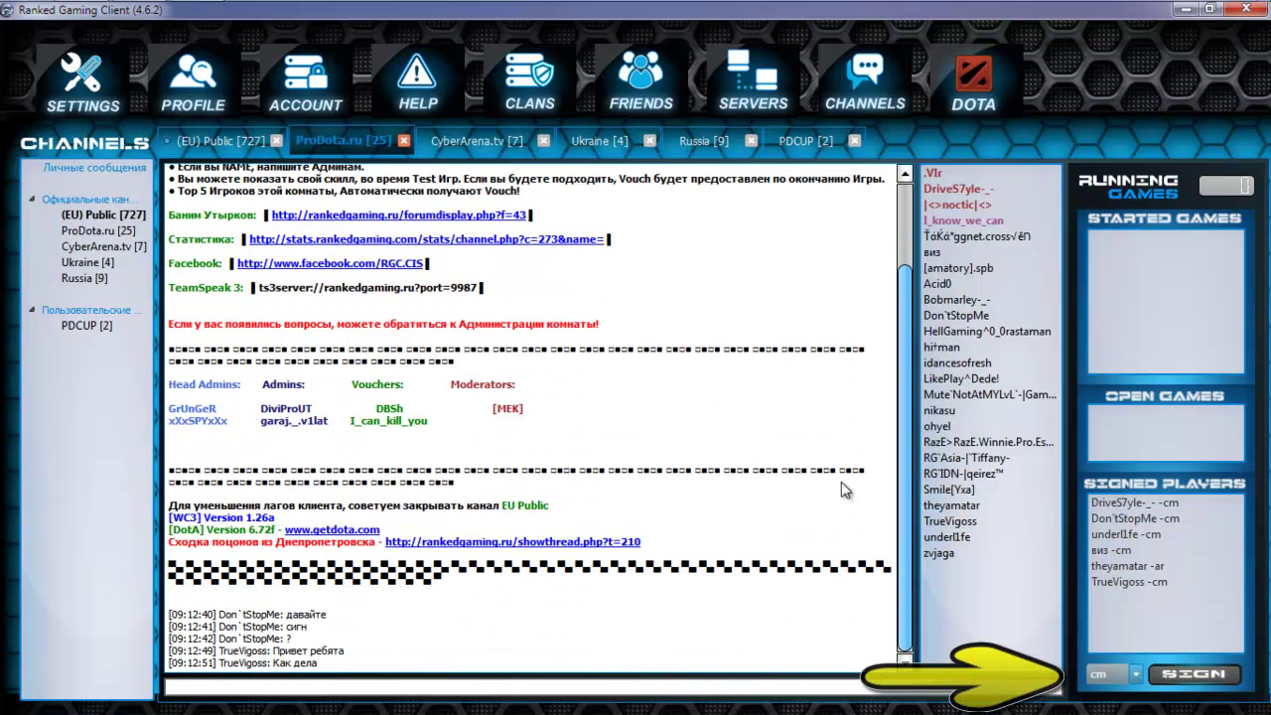
- Switch to the (EU) Public channel and launch Warcraft III from the client
{"action": "key", "text": "ctrl+shift+Tab"}
{"action": "type", "text": "a"}
{"action": "key", "text": "Return"}
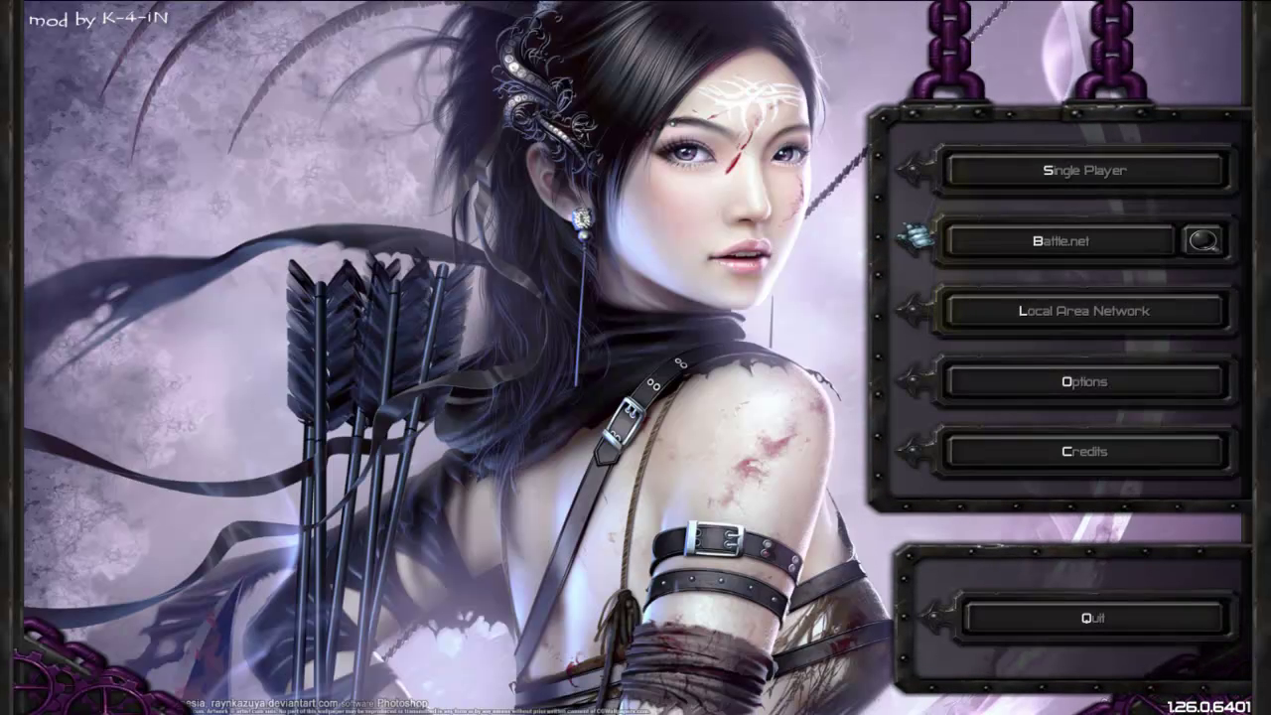
- Join the (EU) Public #71 -ap game from the Local Area Network list and send !ready in chat
{"action": "left_click", "coordinate": [1023, 316]}
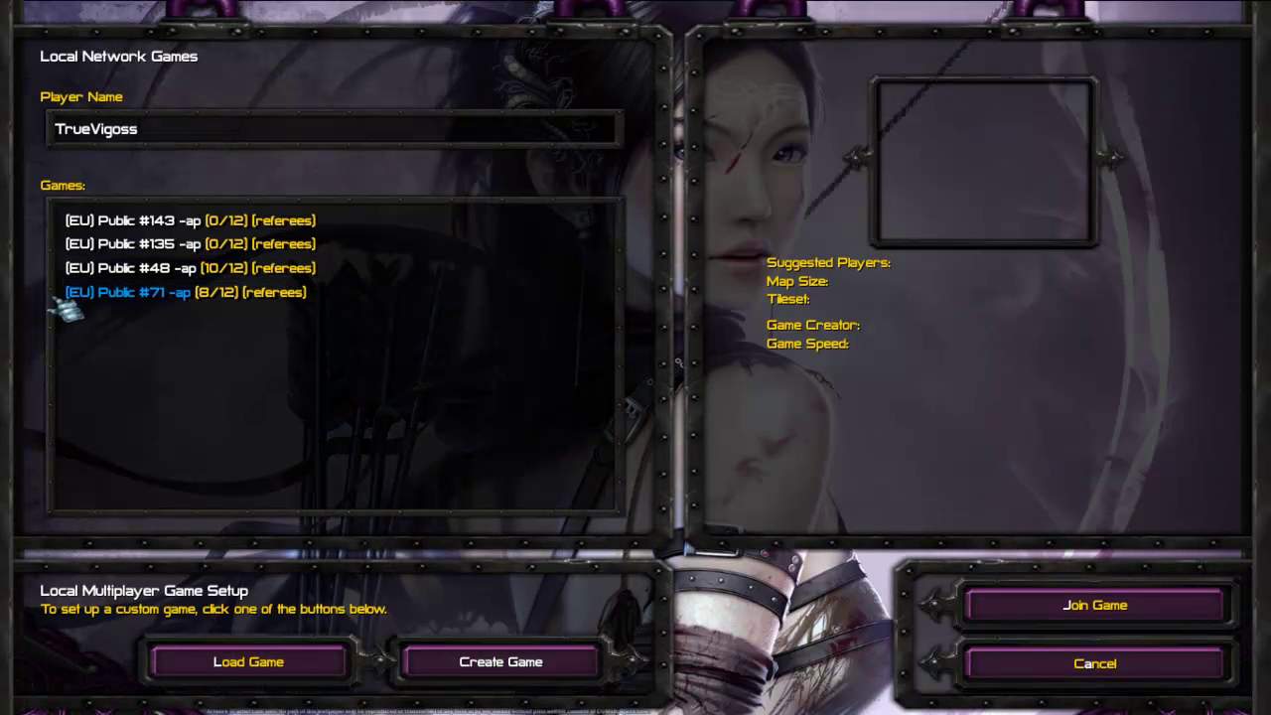
{"action": "double_click", "coordinate": [256, 296]}
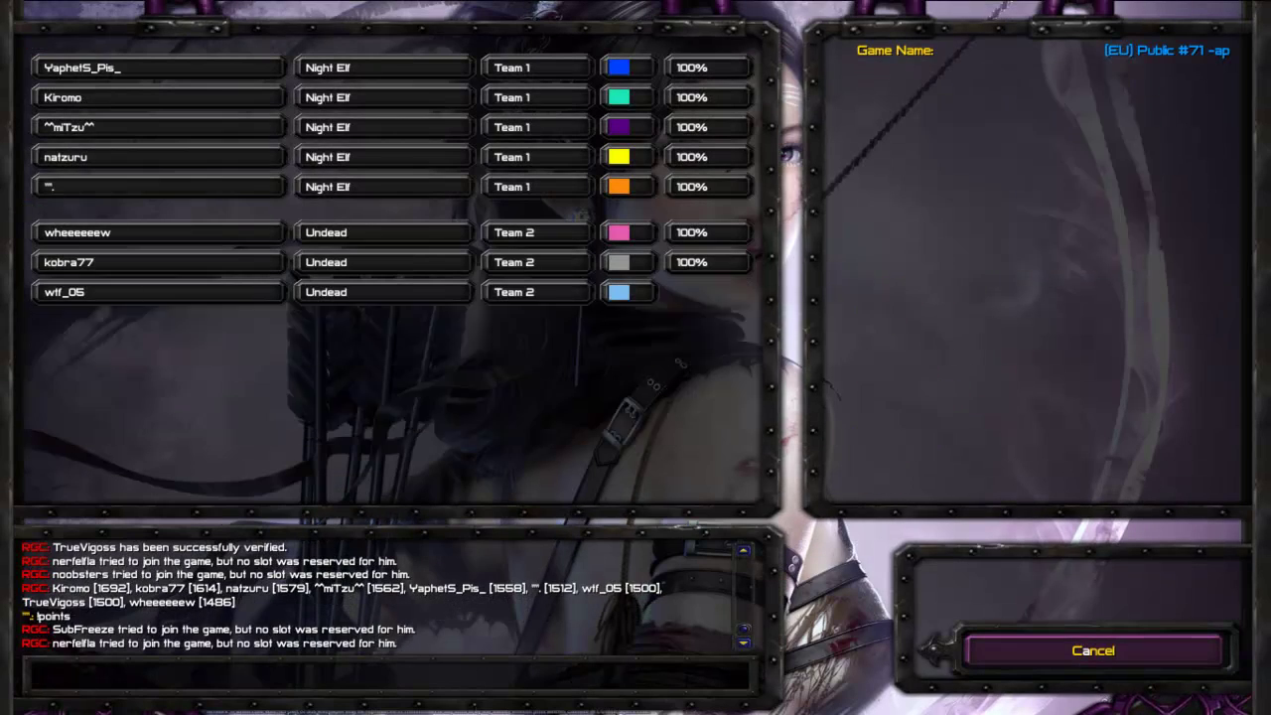
{"action": "type", "text": "!"}
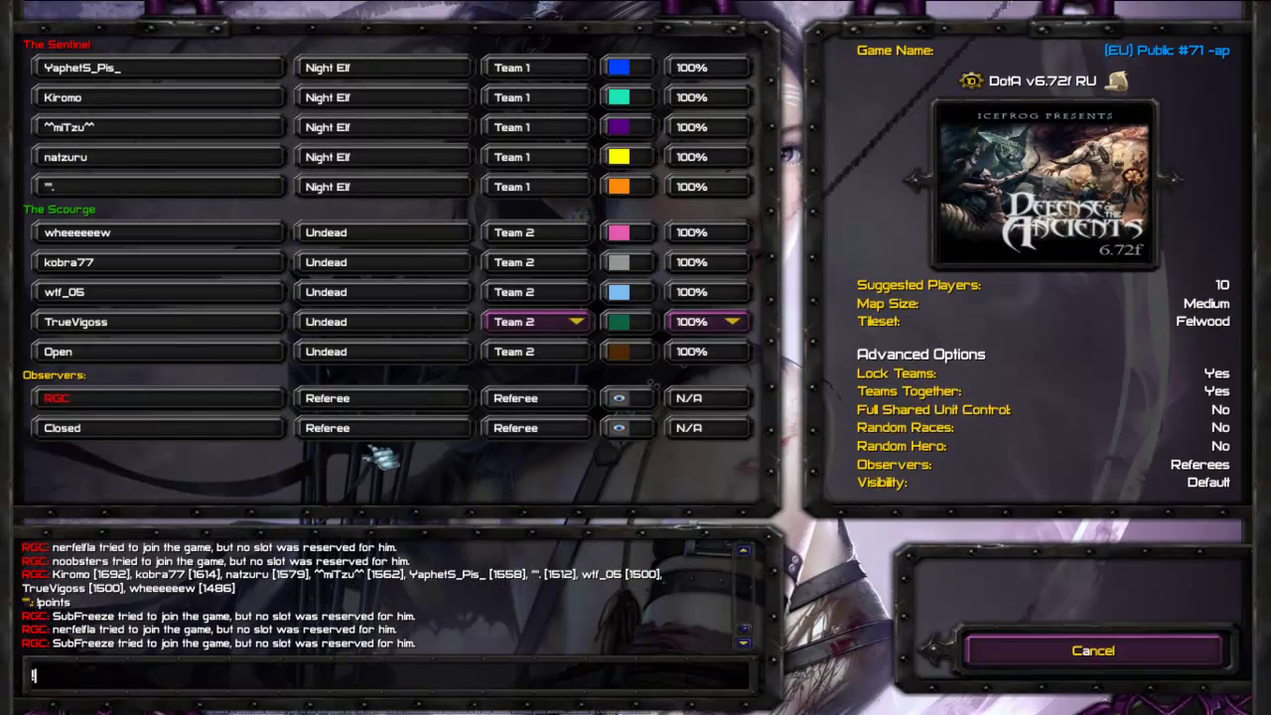
{"action": "type", "text": "ready"}
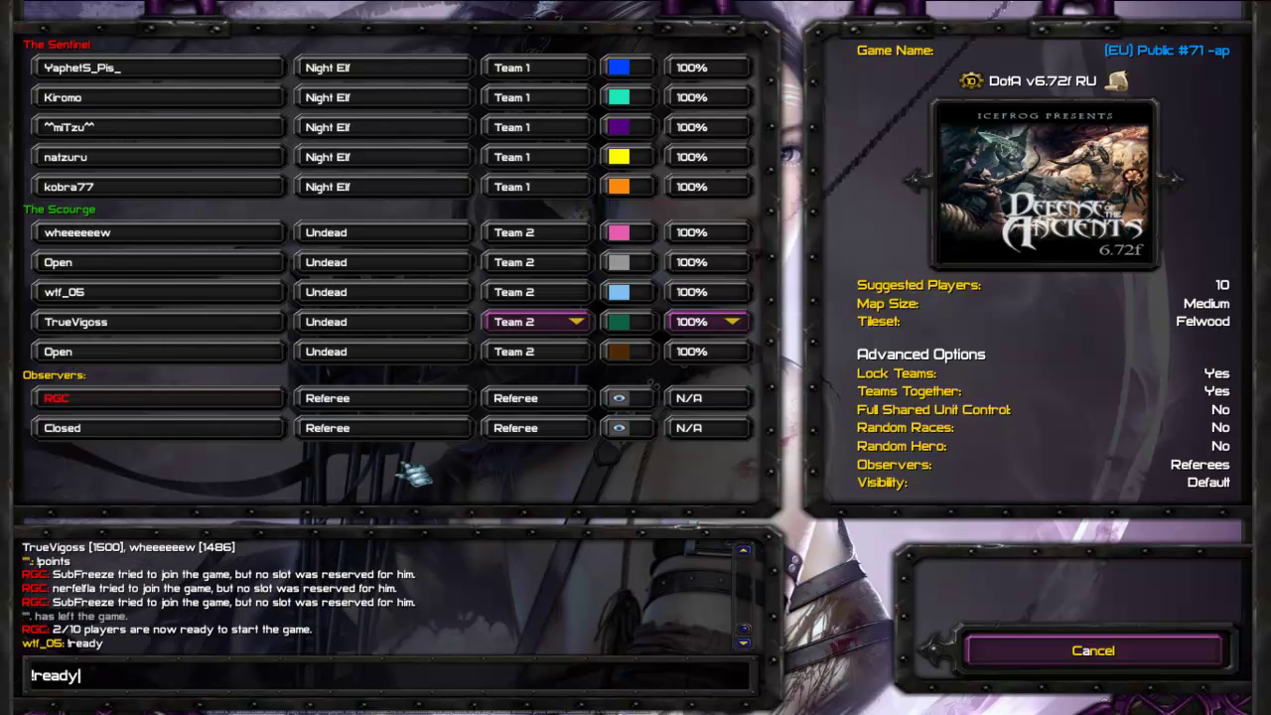
{"action": "key", "text": "Return"}
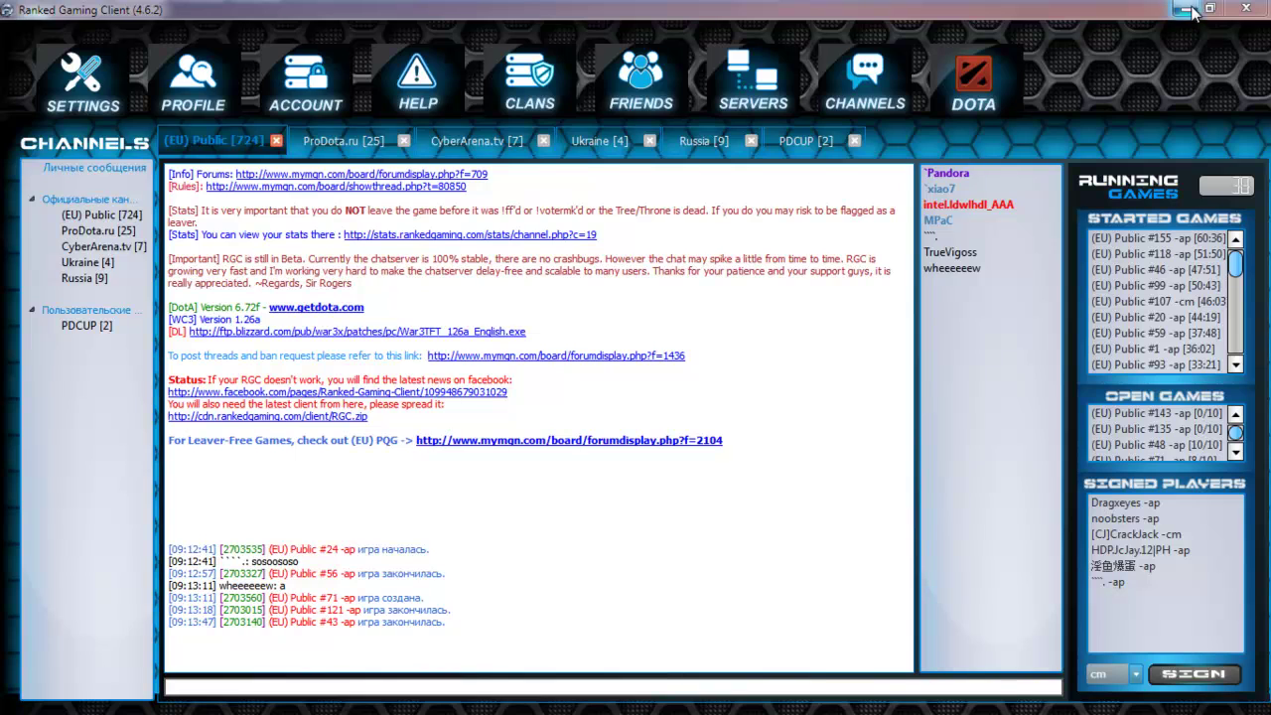
- Minimize the RGC client, move the WarKey icon beside the rock arch, and launch WarKey++
{"action": "left_click", "coordinate": [1192, 10]}
{"action": "left_click_drag", "start_coordinate": [20, 149], "coordinate": [298, 246]}
{"action": "left_click_drag", "start_coordinate": [241, 207], "coordinate": [349, 292]}
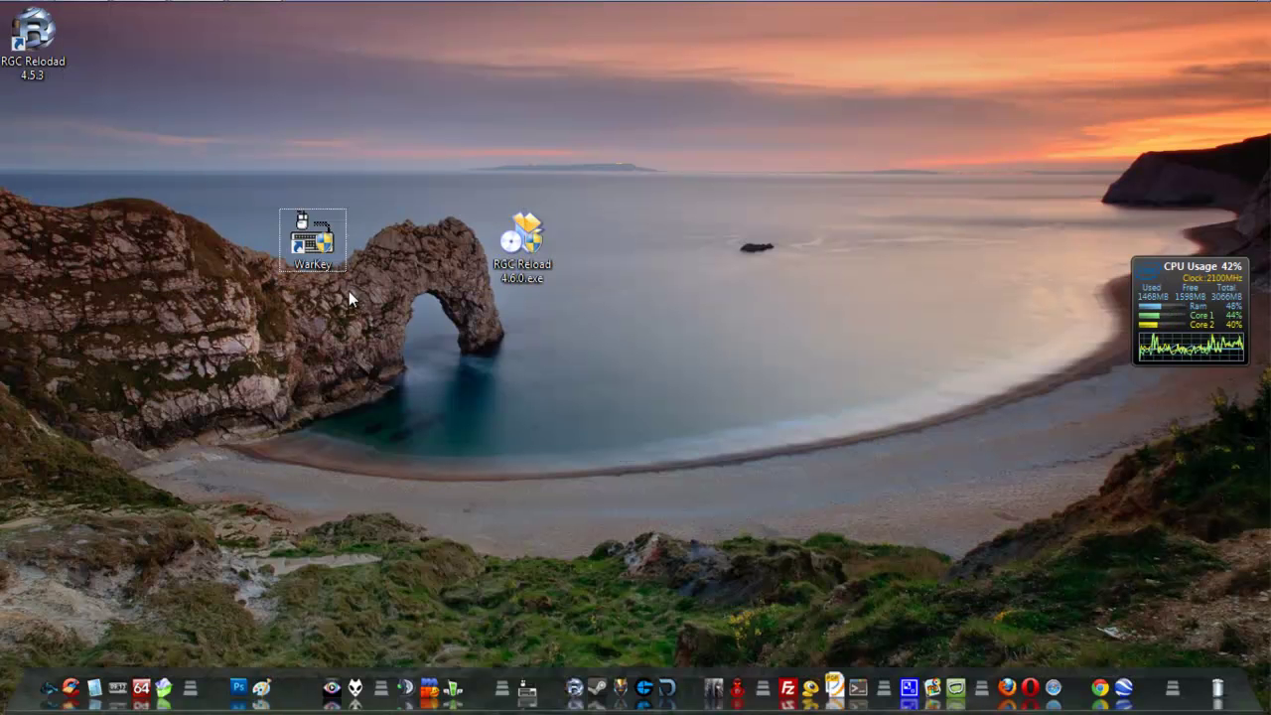
{"action": "double_click", "coordinate": [310, 241]}
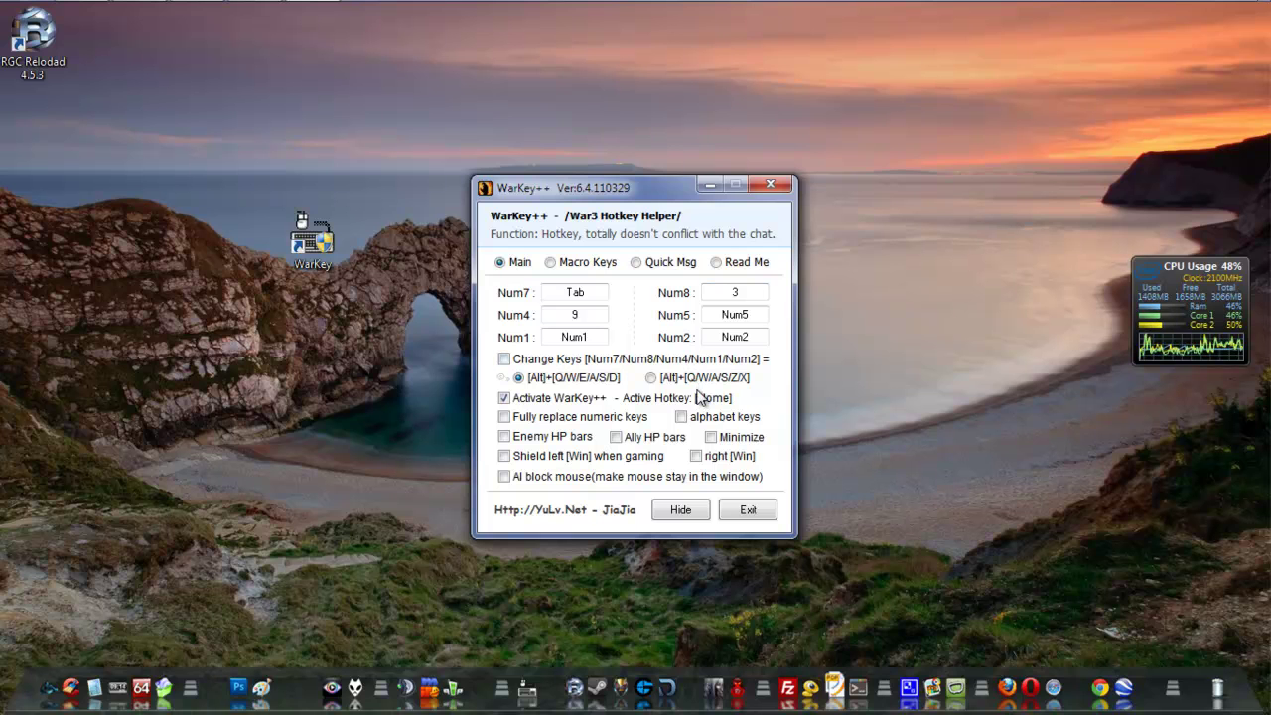
- Hide the WarKey++ window to the tray and check its tray icon menu without choosing anything
{"action": "key", "text": "alt+F4"}
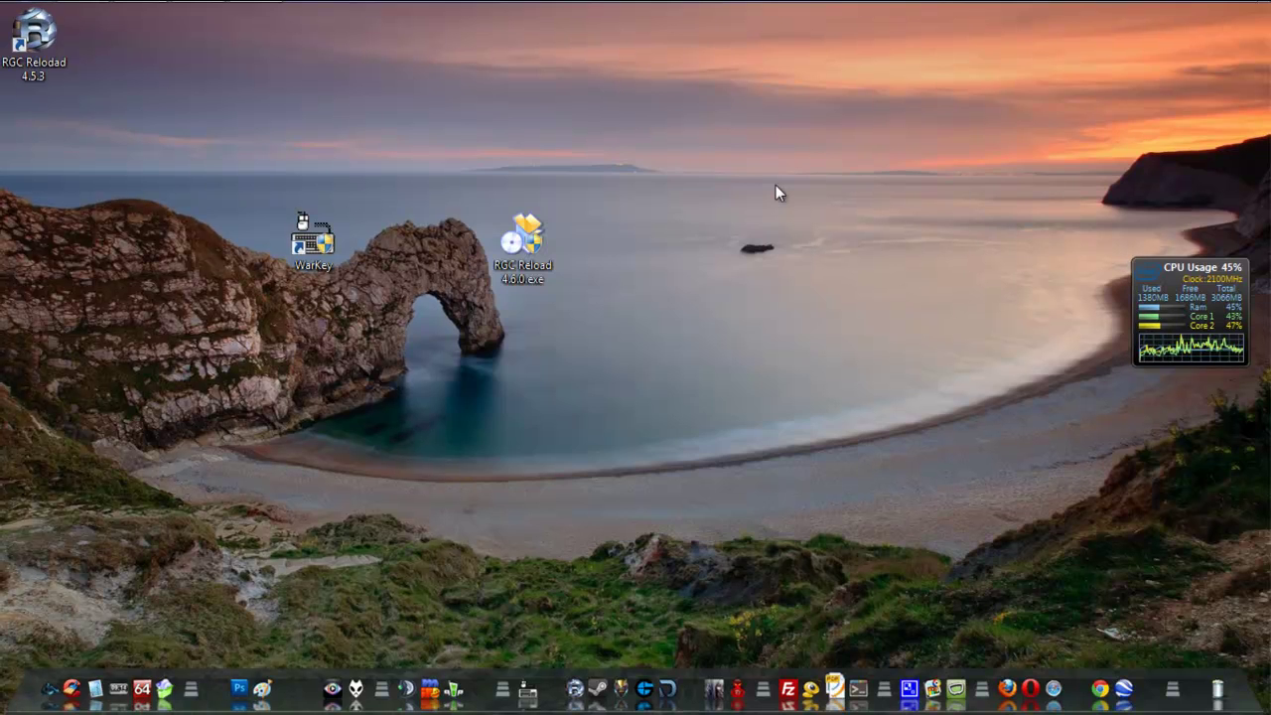
{"action": "left_click", "coordinate": [1104, 18]}
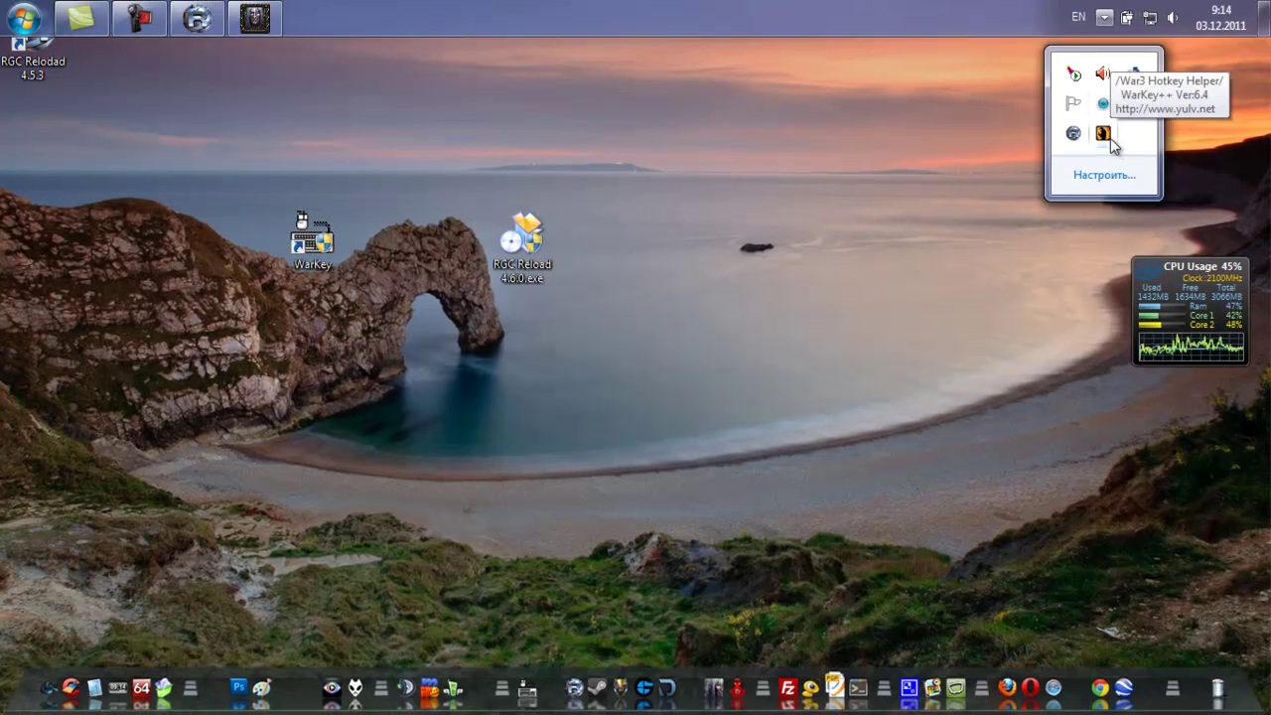
{"action": "right_click", "coordinate": [1103, 134]}
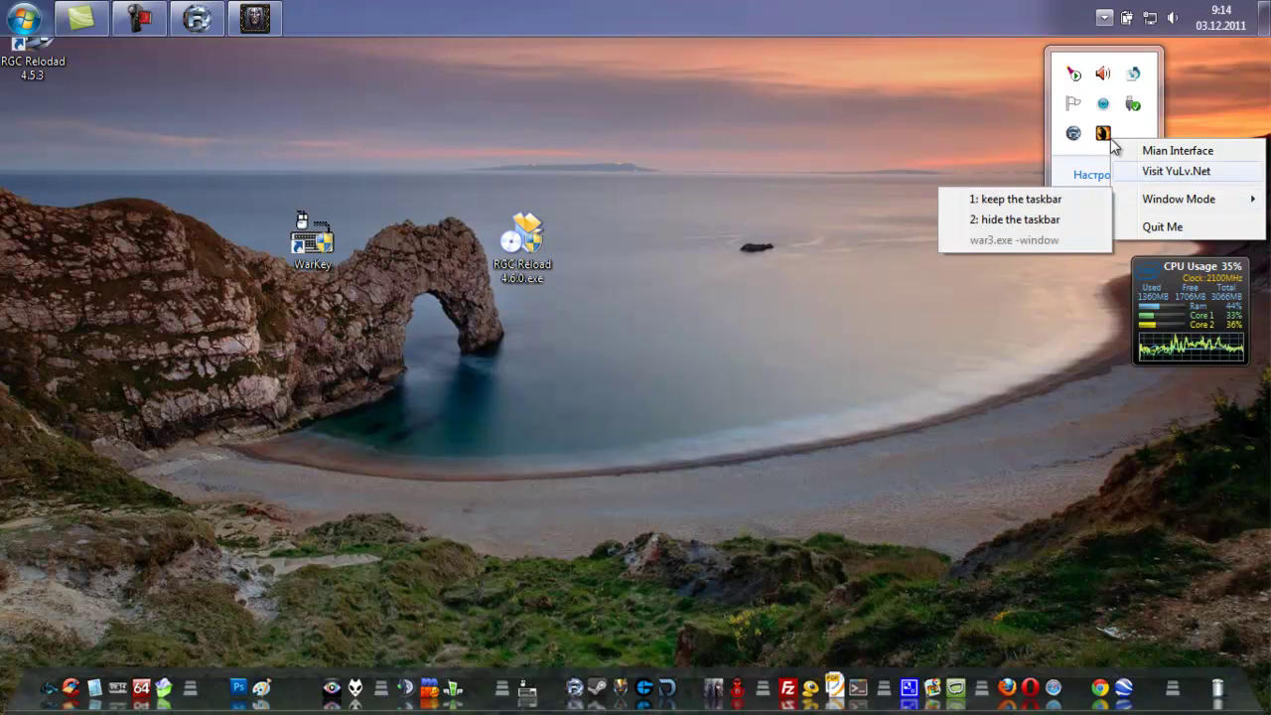
{"action": "left_click", "coordinate": [958, 221]}
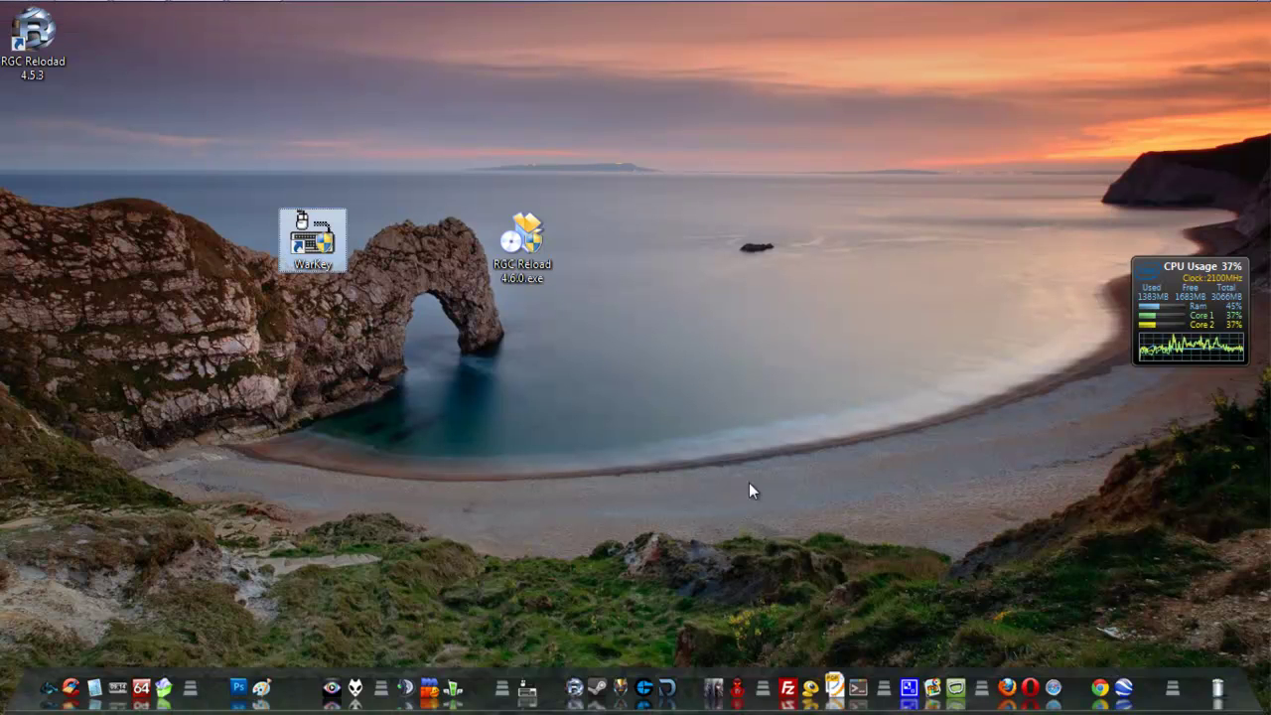
{"action": "mouse_move", "coordinate": [276, 2]}
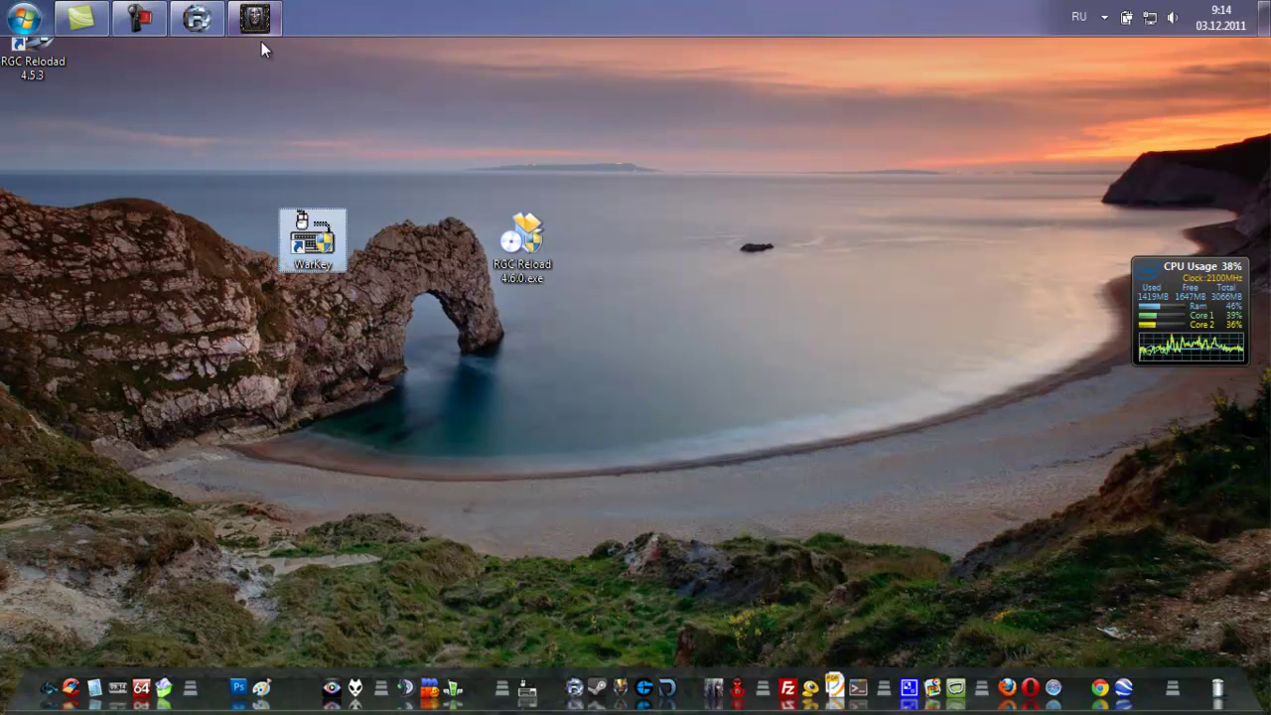